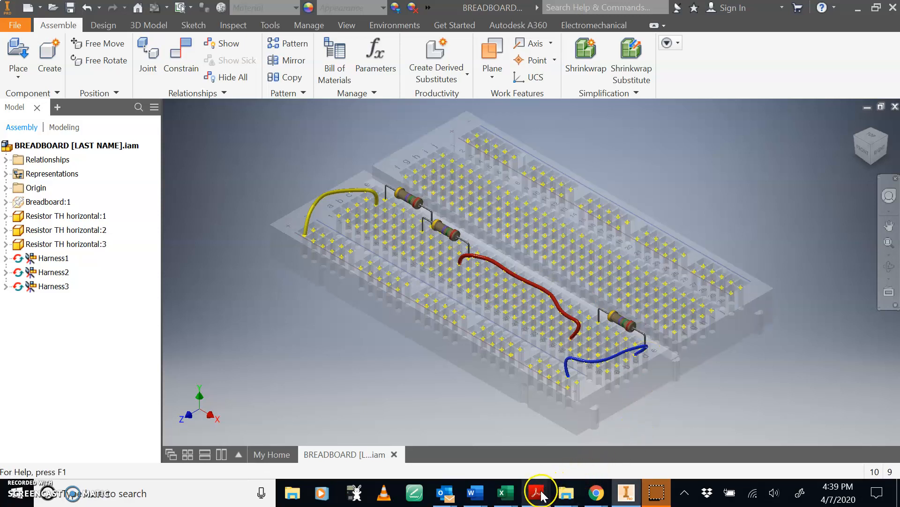
Review the breadboard drawing and its parts list in the Breadboard Wire PDF in Acrobat Reader, and return to the Inventor assembly
{"action": "left_click", "coordinate": [873, 455]}
{"action": "scroll", "coordinate": [663, 255], "scroll_direction": "down", "scroll_amount": 1}
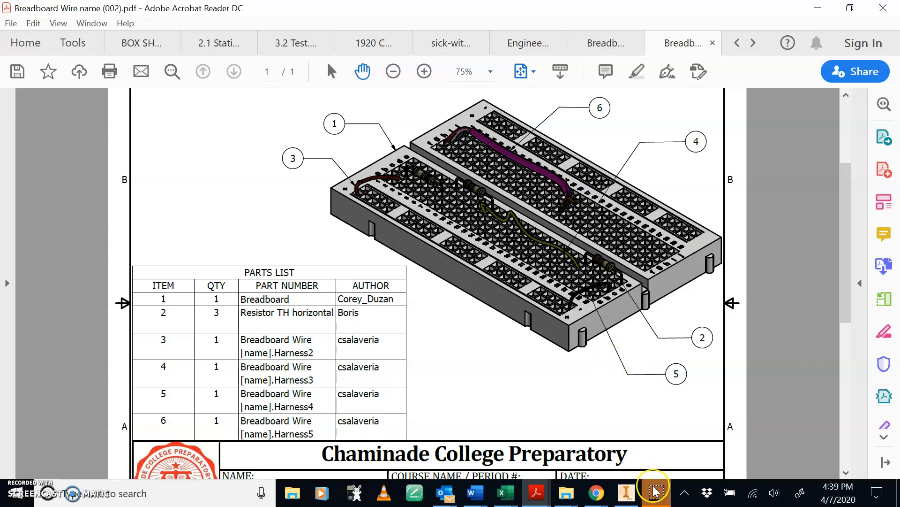
{"action": "left_click", "coordinate": [629, 495]}
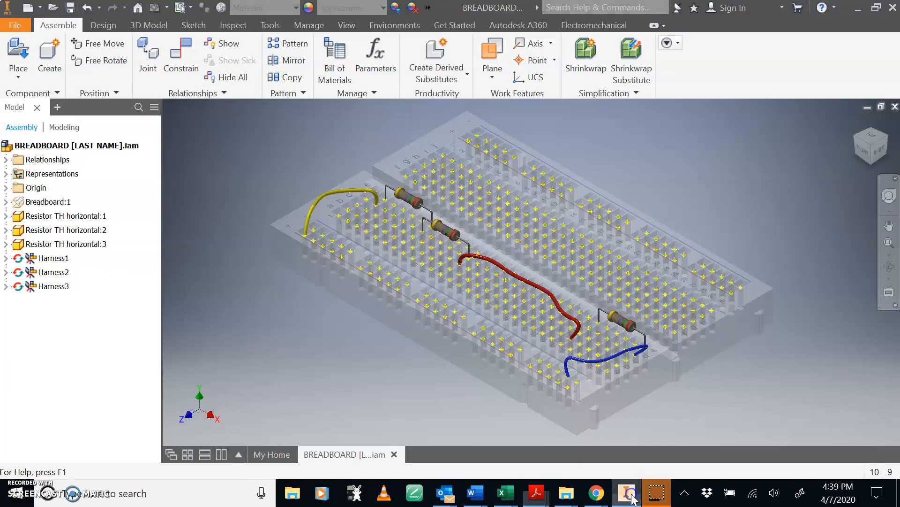
Save the breadboard assembly together with all its dependent harness files
{"action": "left_click", "coordinate": [70, 7]}
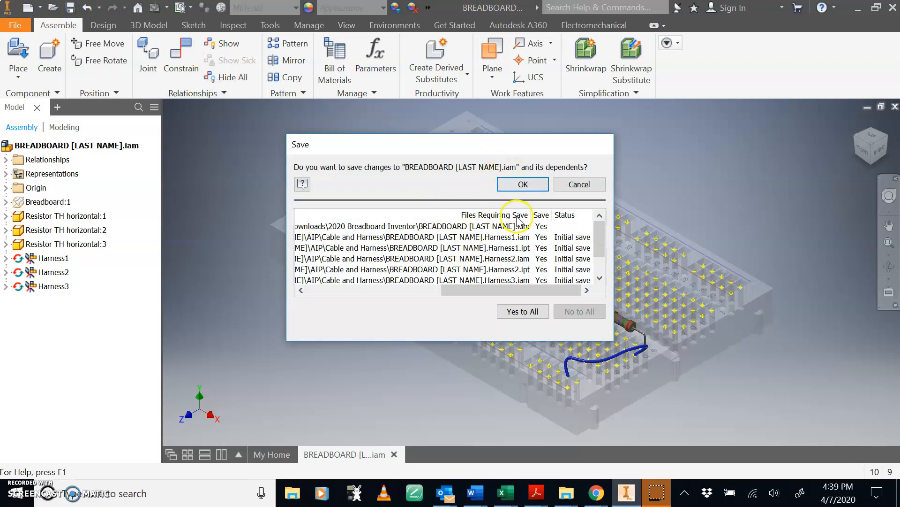
{"action": "left_click", "coordinate": [530, 312]}
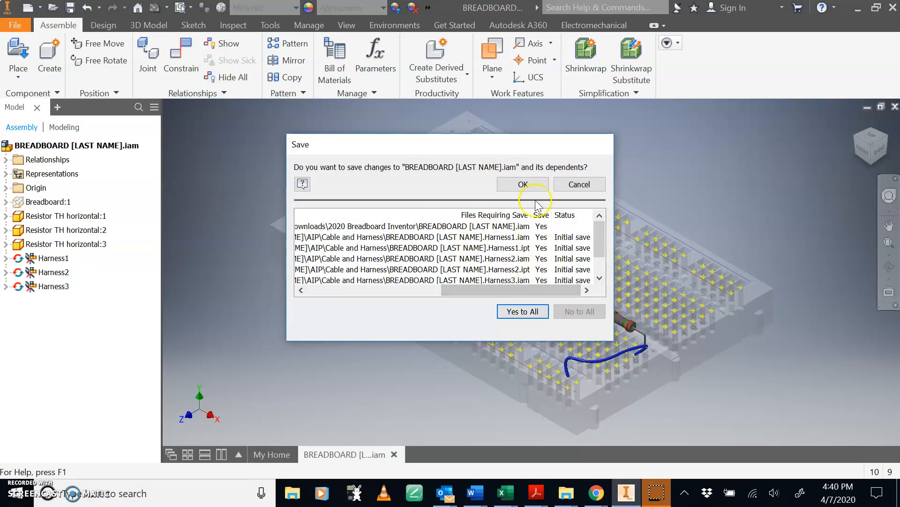
{"action": "left_click", "coordinate": [522, 183]}
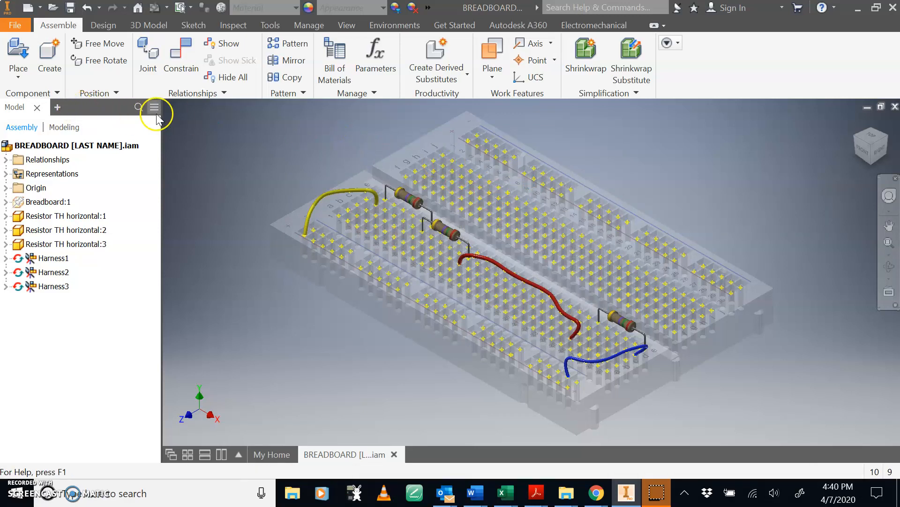
Add a new cable and harness to the breadboard assembly with the default file name and location
{"action": "left_click", "coordinate": [387, 27]}
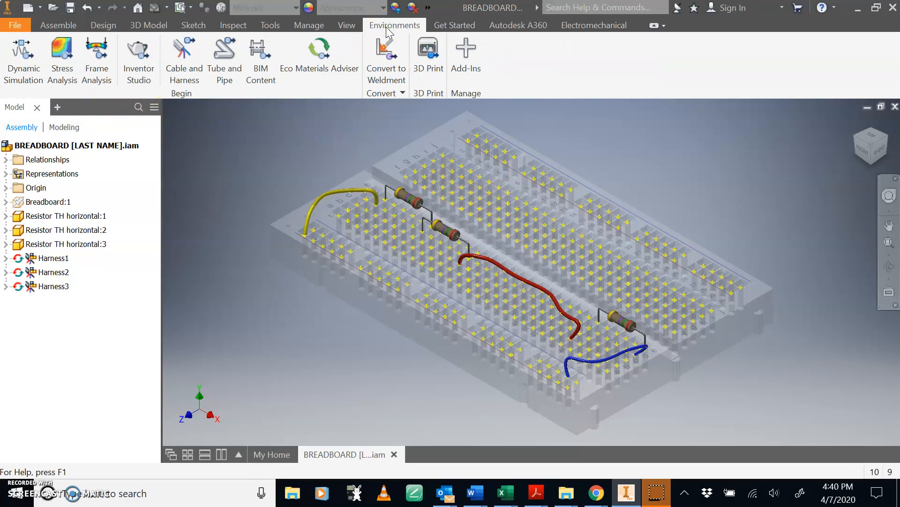
{"action": "left_click", "coordinate": [187, 78]}
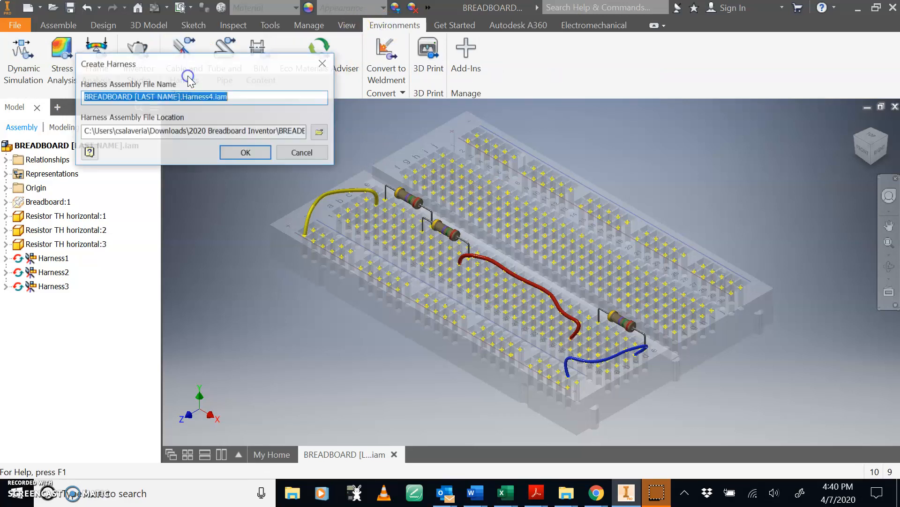
{"action": "left_click", "coordinate": [244, 153]}
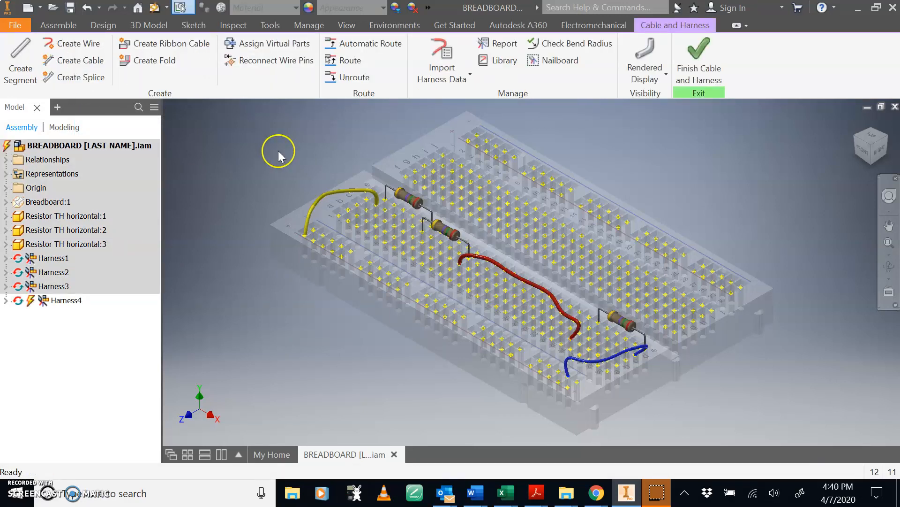
Create a 22AWG-ORG wire from the first hole of line j to a hole past the middle of the same line
{"action": "scroll", "coordinate": [314, 179], "scroll_direction": "down", "scroll_amount": 2}
{"action": "scroll", "coordinate": [313, 180], "scroll_direction": "up", "scroll_amount": 5}
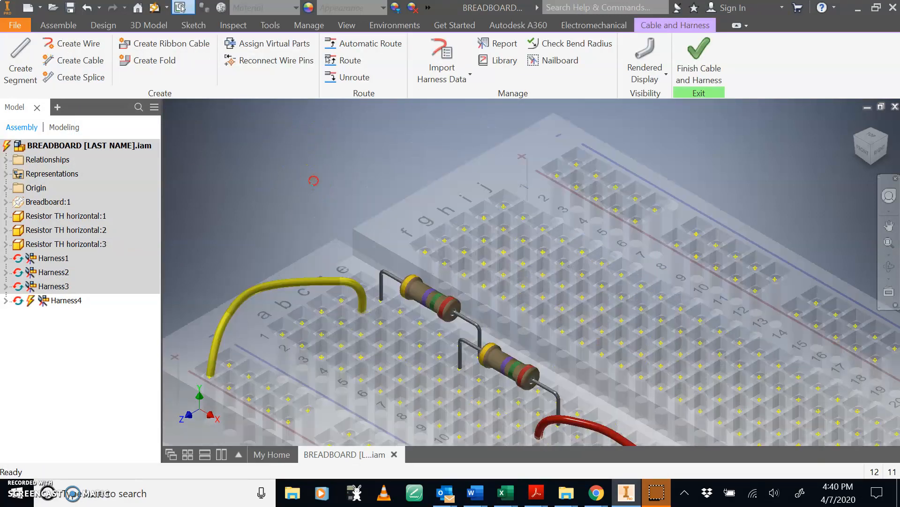
{"action": "scroll", "coordinate": [313, 180], "scroll_direction": "down", "scroll_amount": 5}
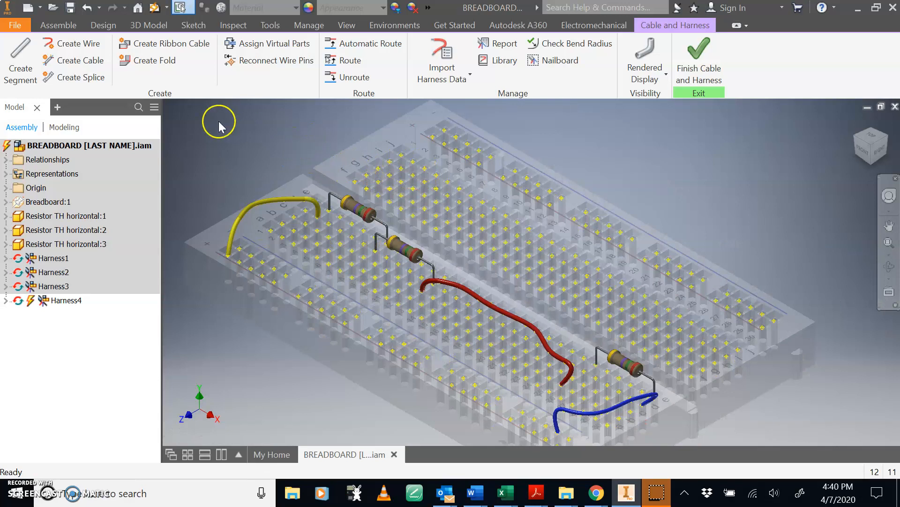
{"action": "left_click", "coordinate": [96, 46]}
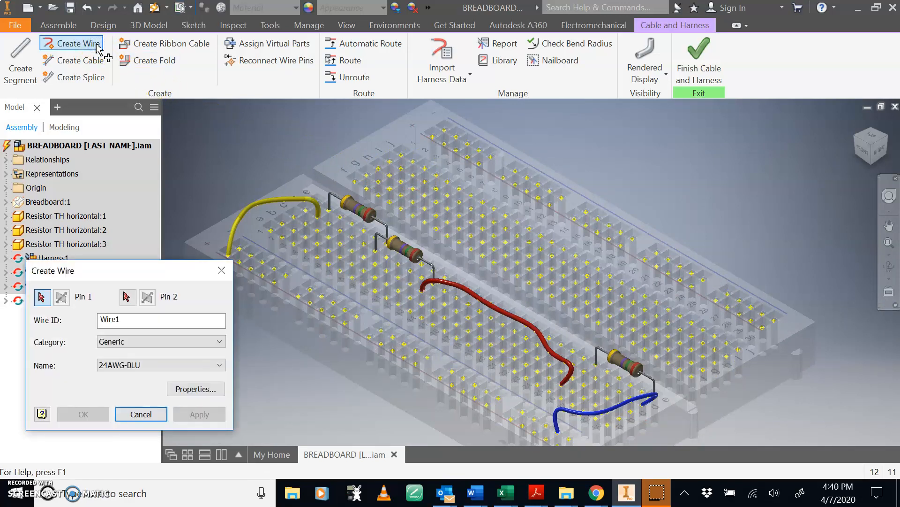
{"action": "left_click", "coordinate": [210, 371]}
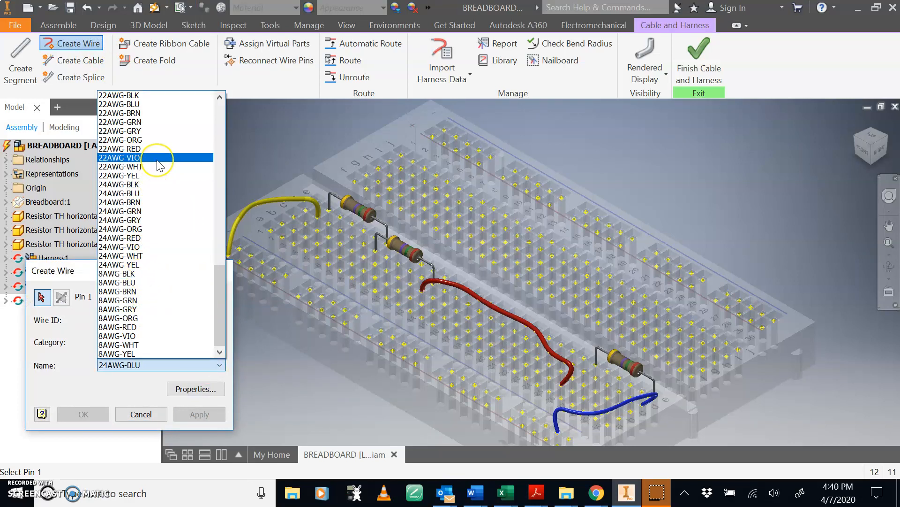
{"action": "scroll", "coordinate": [159, 164], "scroll_direction": "up", "scroll_amount": 1}
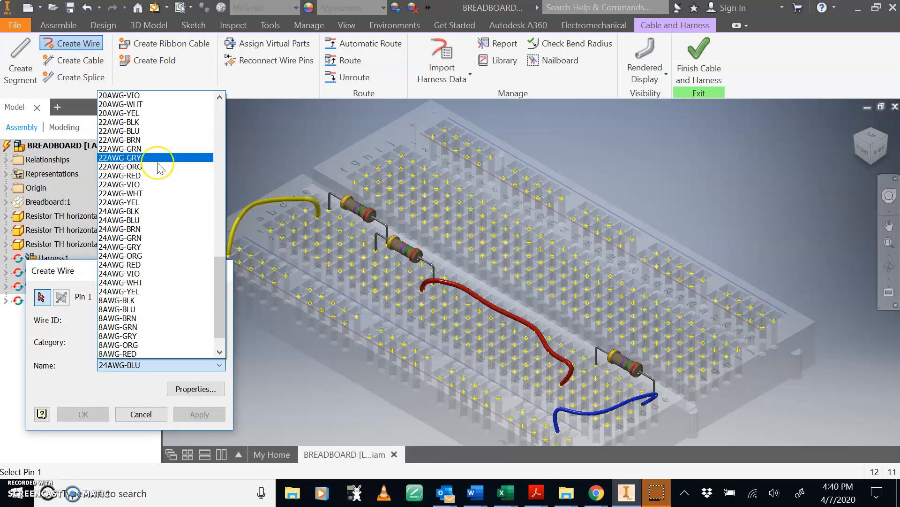
{"action": "scroll", "coordinate": [157, 173], "scroll_direction": "up", "scroll_amount": 1}
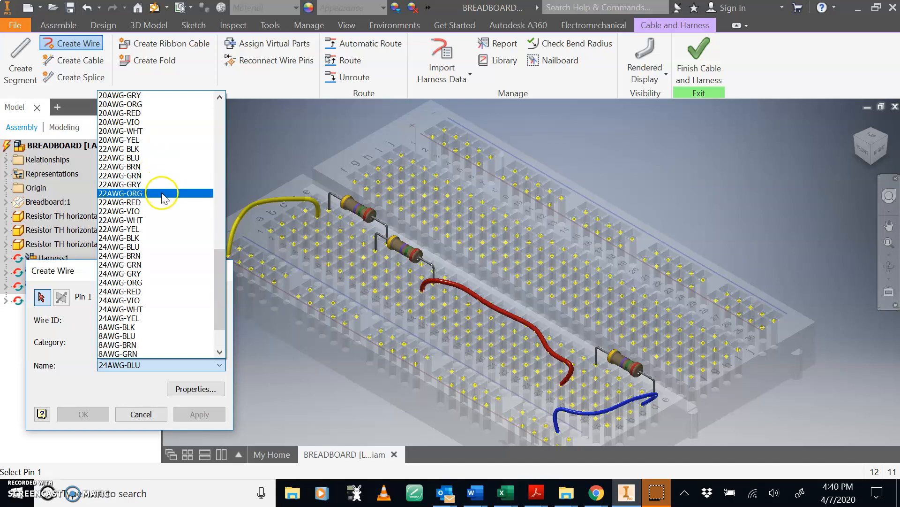
{"action": "left_click", "coordinate": [170, 193]}
{"action": "left_click", "coordinate": [402, 155]}
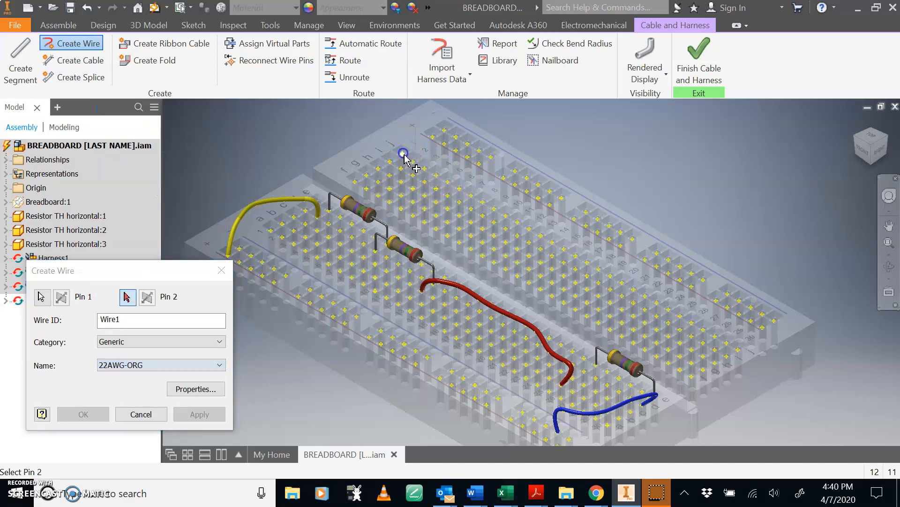
{"action": "left_click", "coordinate": [600, 270]}
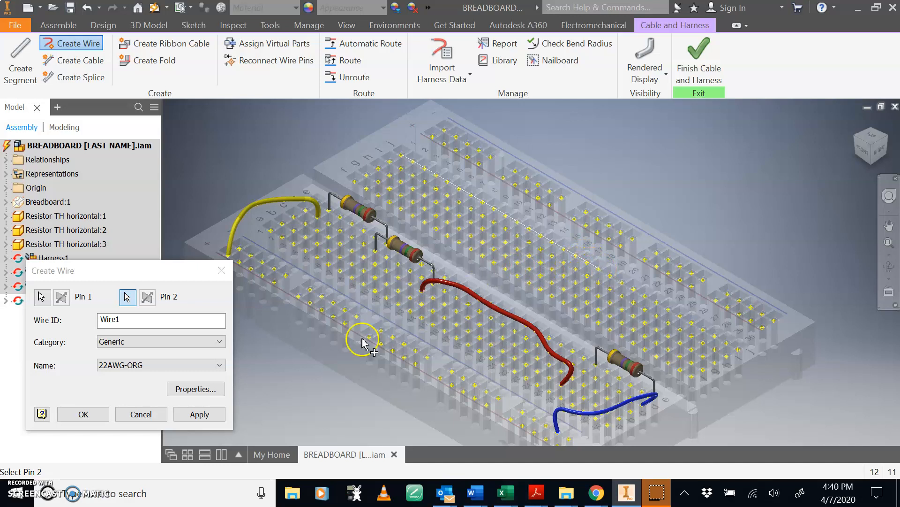
{"action": "left_click", "coordinate": [93, 415]}
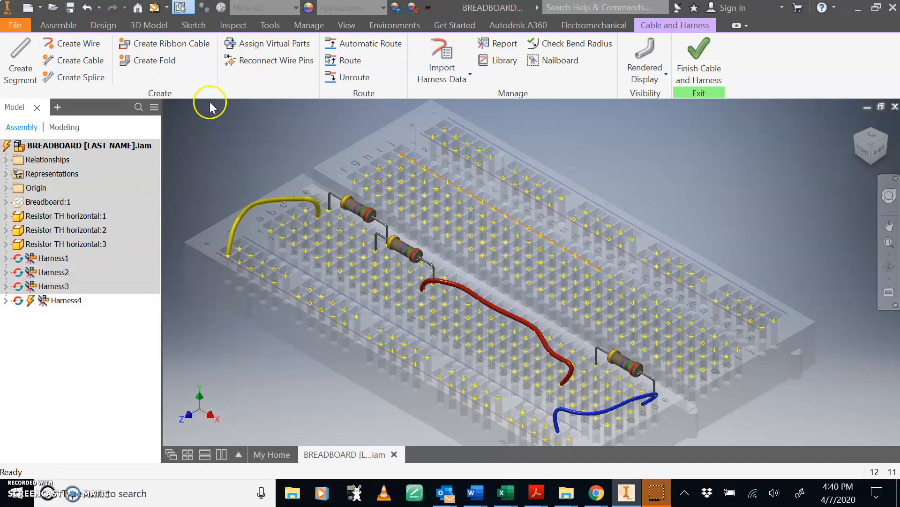
Create a 22AWG-WHT wire along line i, parallel to the orange wire, starting at the first hole
{"action": "left_click", "coordinate": [78, 44]}
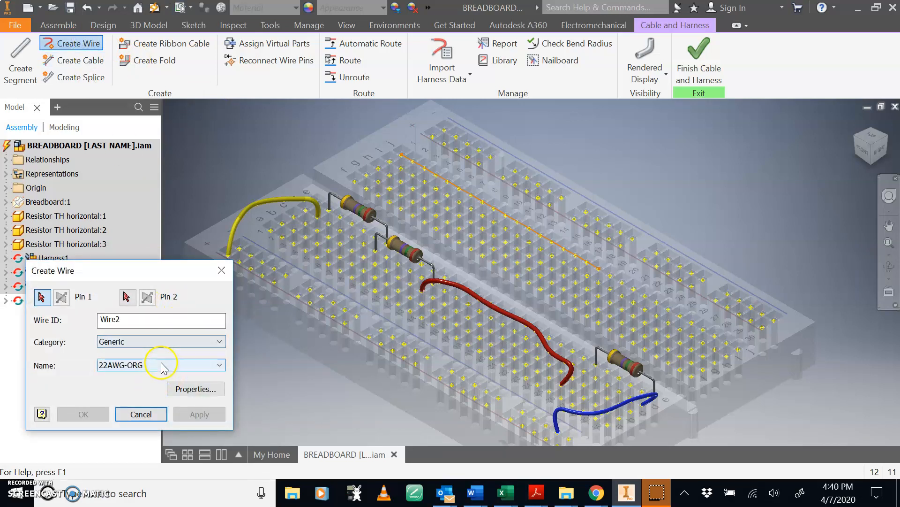
{"action": "left_click", "coordinate": [162, 365]}
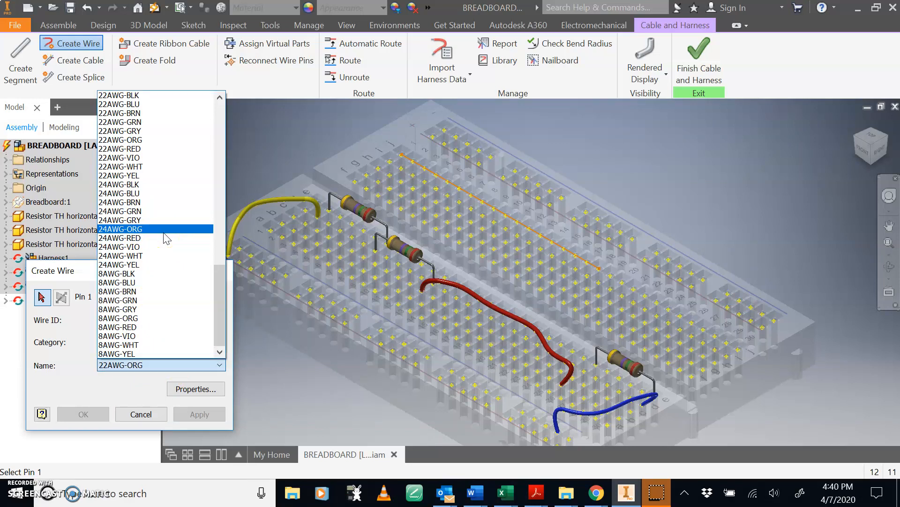
{"action": "left_click", "coordinate": [164, 167]}
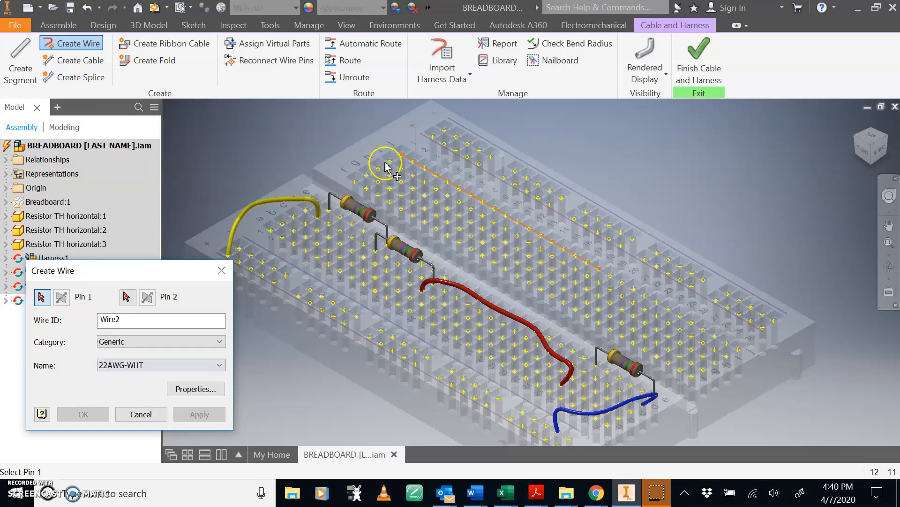
{"action": "left_click", "coordinate": [391, 163]}
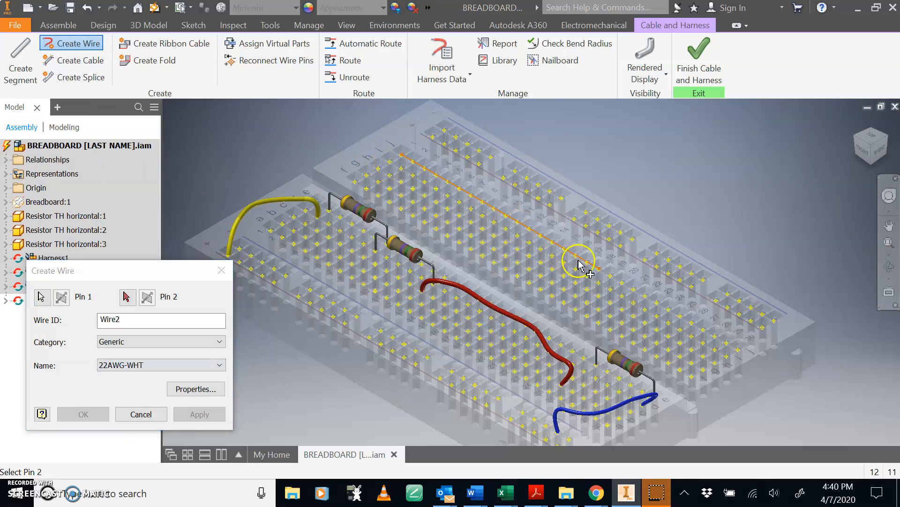
{"action": "left_click", "coordinate": [578, 280]}
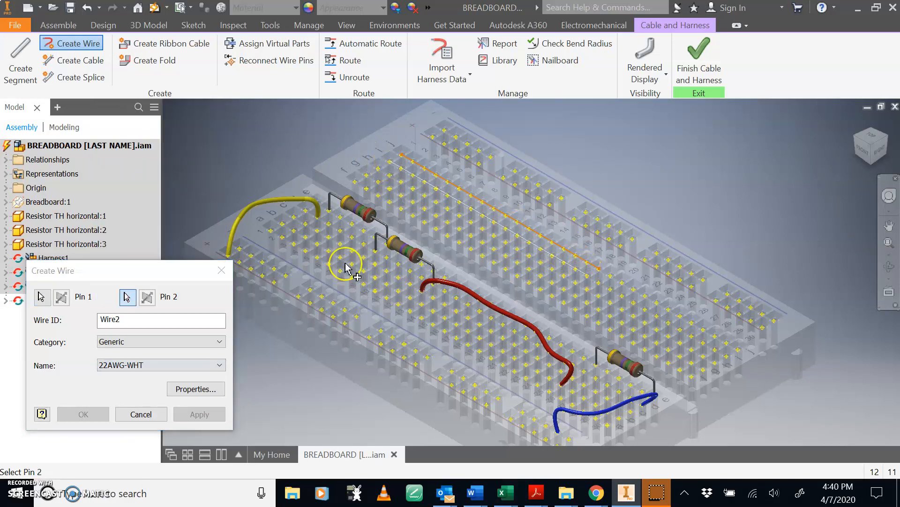
{"action": "left_click", "coordinate": [83, 413]}
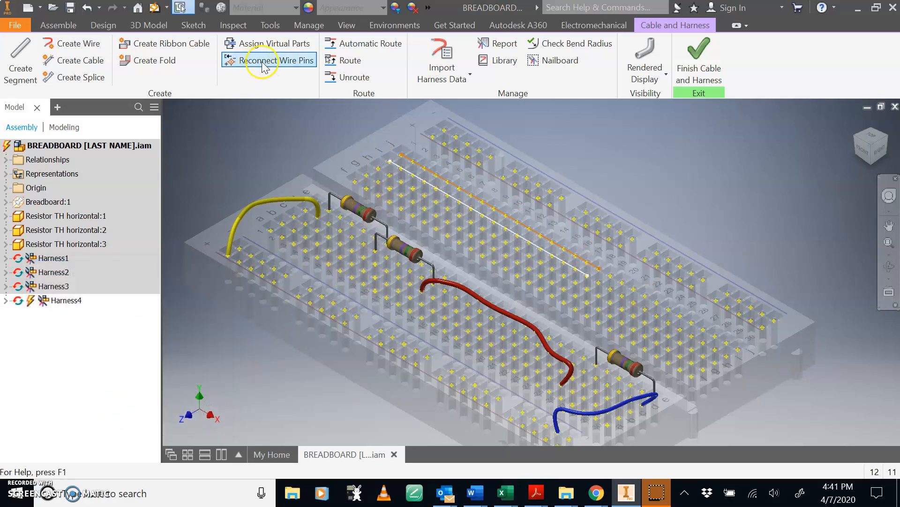
Create a 22AWG-GRN wire along line h, parallel to the white wire, starting at the first hole
{"action": "left_click", "coordinate": [79, 45]}
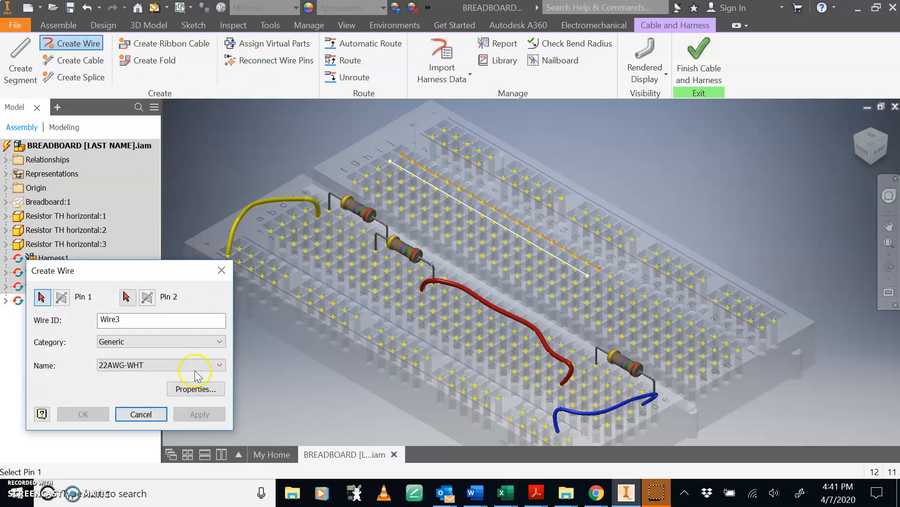
{"action": "left_click", "coordinate": [151, 365]}
{"action": "scroll", "coordinate": [152, 205], "scroll_direction": "up", "scroll_amount": 2}
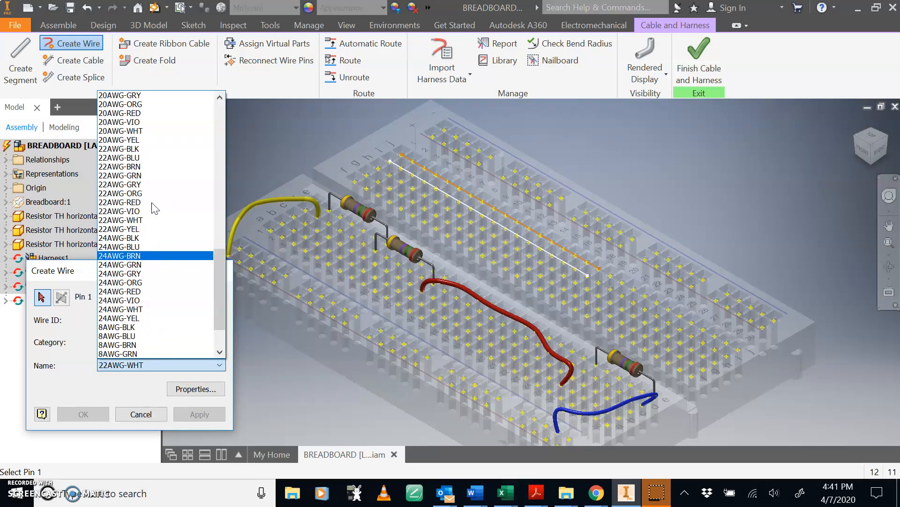
{"action": "left_click", "coordinate": [158, 175]}
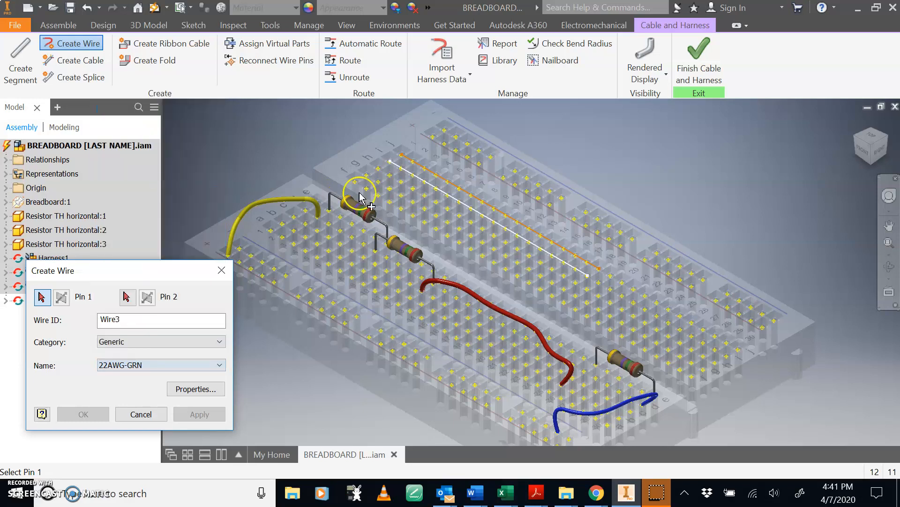
{"action": "left_click", "coordinate": [379, 169]}
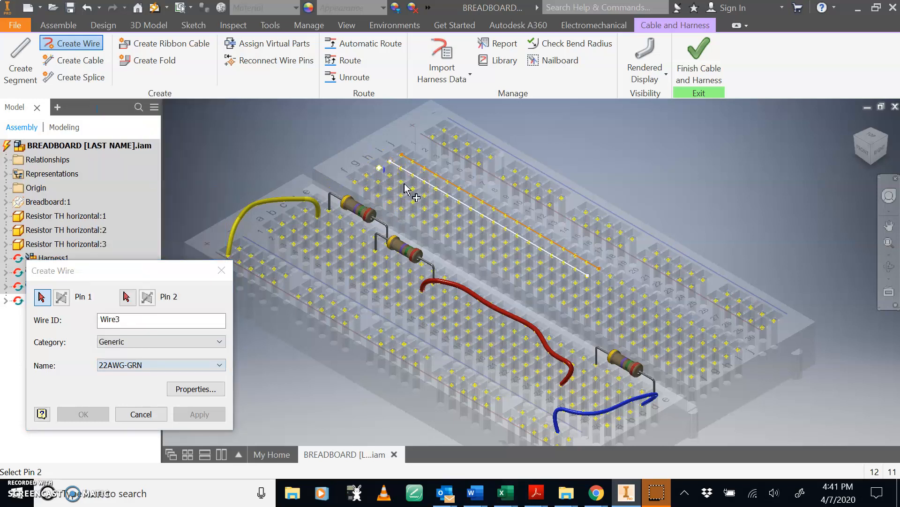
{"action": "left_click", "coordinate": [576, 284]}
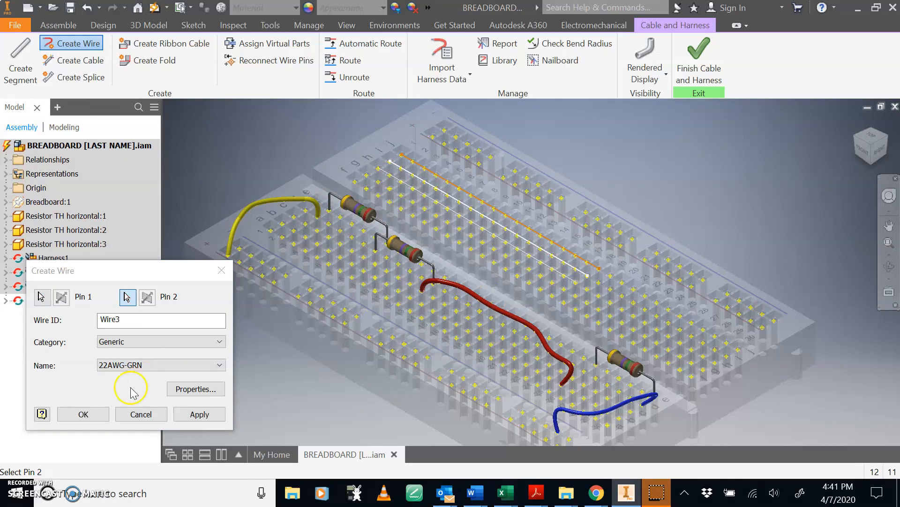
{"action": "left_click", "coordinate": [97, 414]}
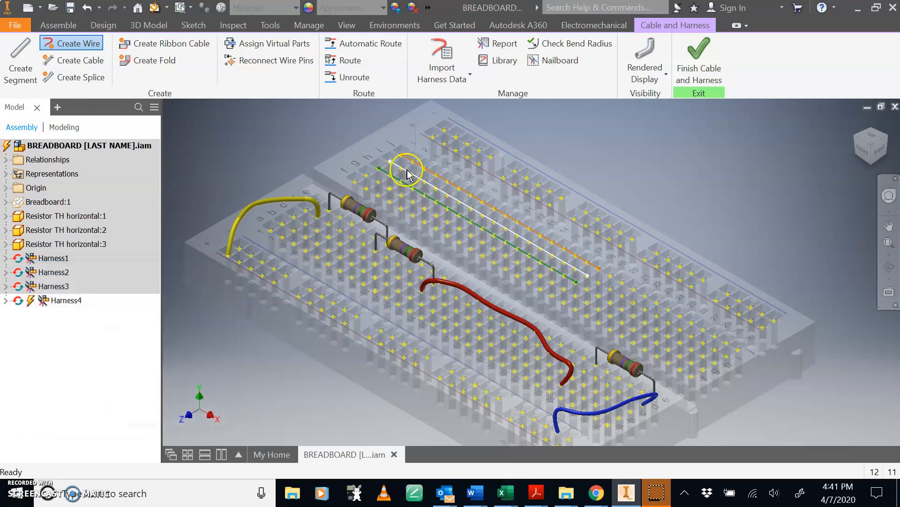
Create a 22AWG-VIO wire along line g, parallel to the green wire, starting at the first hole
{"action": "left_click", "coordinate": [78, 43]}
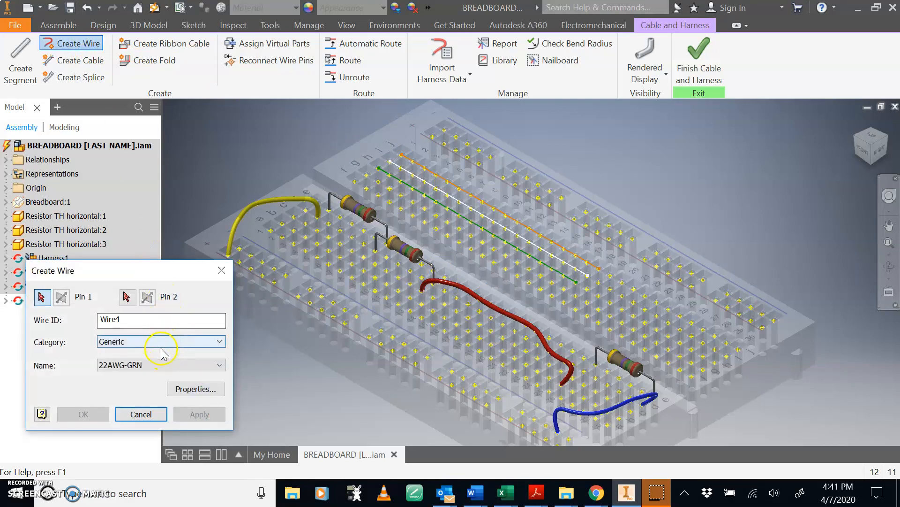
{"action": "left_click", "coordinate": [141, 365]}
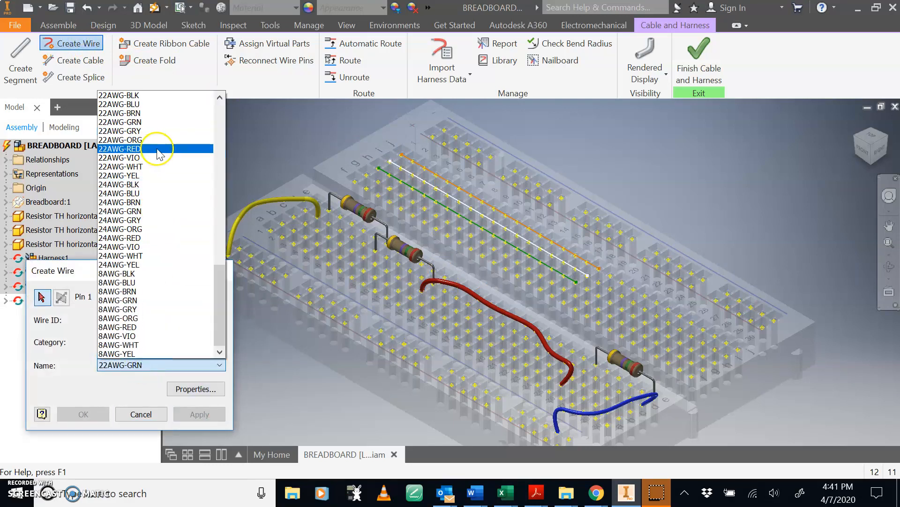
{"action": "scroll", "coordinate": [160, 154], "scroll_direction": "up", "scroll_amount": 2}
{"action": "scroll", "coordinate": [165, 169], "scroll_direction": "up", "scroll_amount": 1}
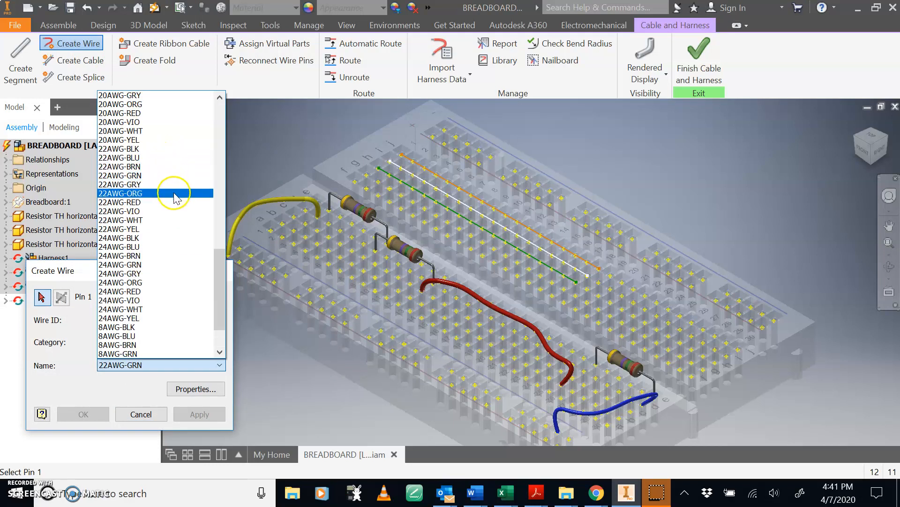
{"action": "left_click", "coordinate": [176, 214]}
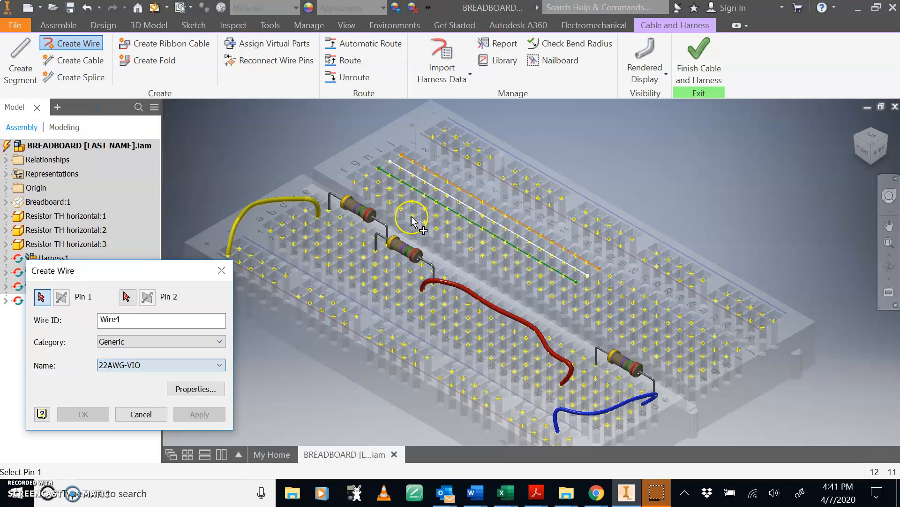
{"action": "left_click", "coordinate": [367, 176]}
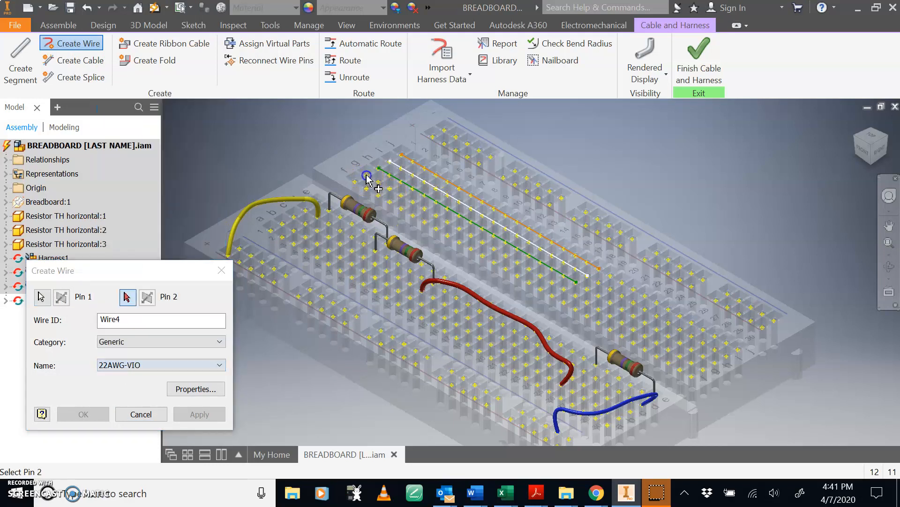
{"action": "left_click", "coordinate": [565, 288]}
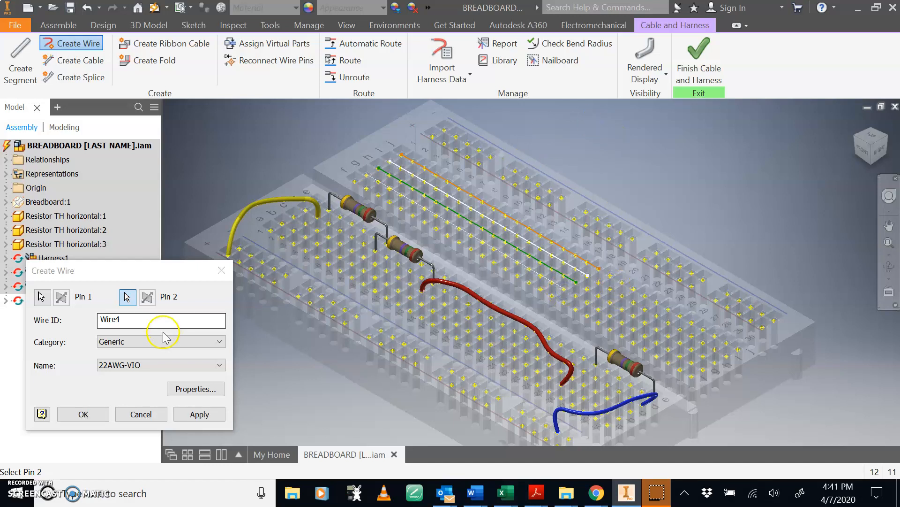
{"action": "left_click", "coordinate": [94, 414]}
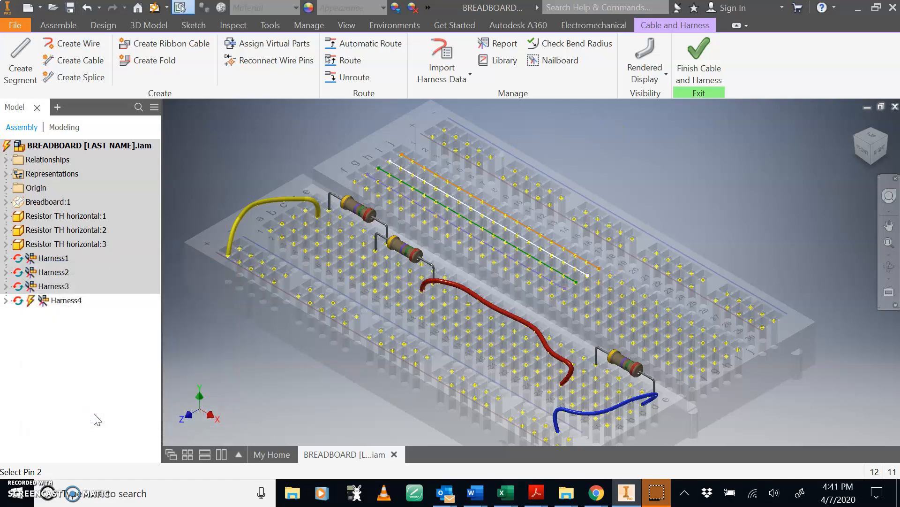
Switch the harness to Rendered Display and inspect the wires' height on the breadboard from the right and back views
{"action": "left_click", "coordinate": [644, 89]}
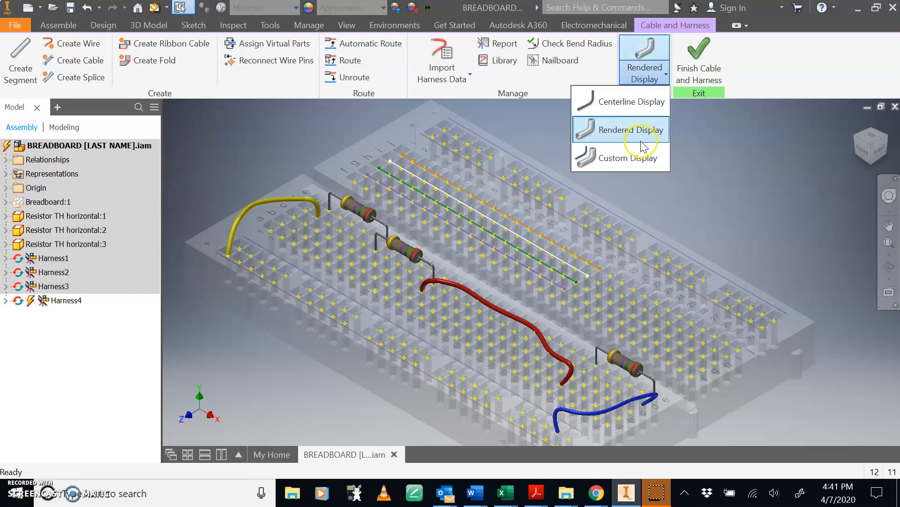
{"action": "left_click", "coordinate": [642, 128]}
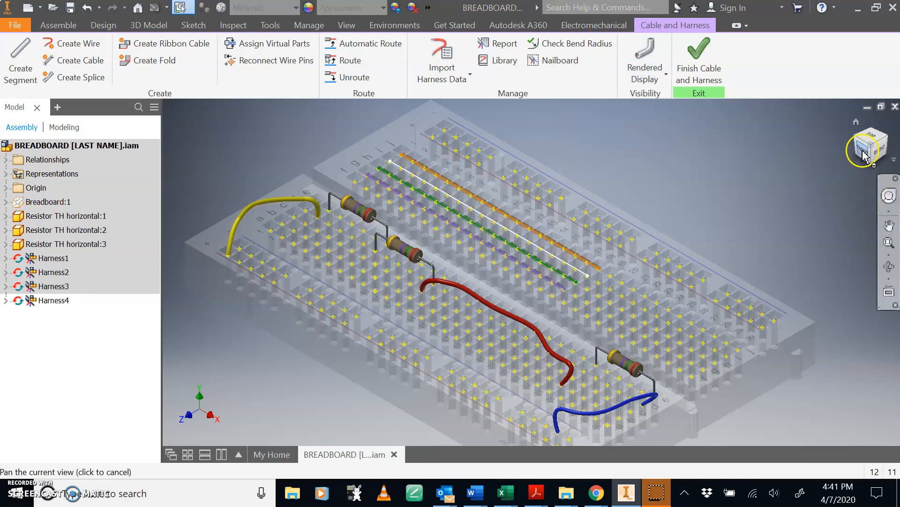
{"action": "left_click", "coordinate": [878, 154]}
{"action": "left_click", "coordinate": [880, 154]}
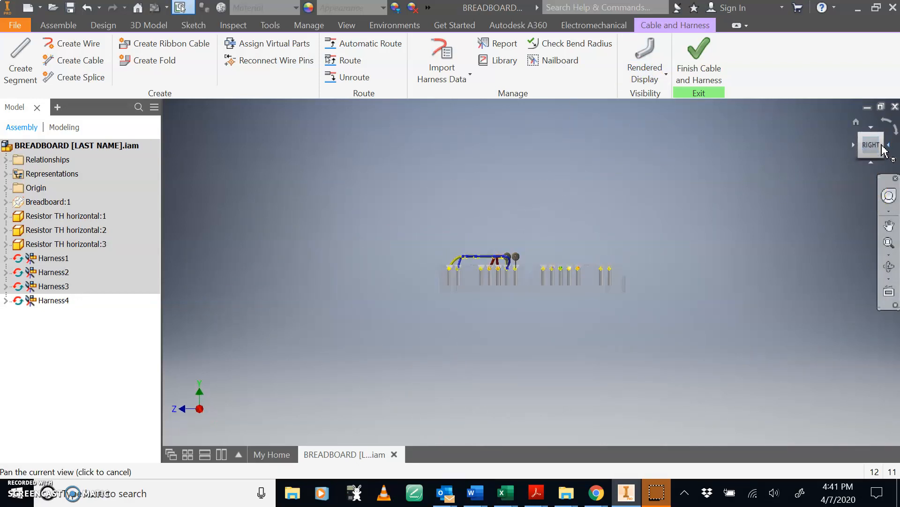
{"action": "left_click", "coordinate": [884, 144]}
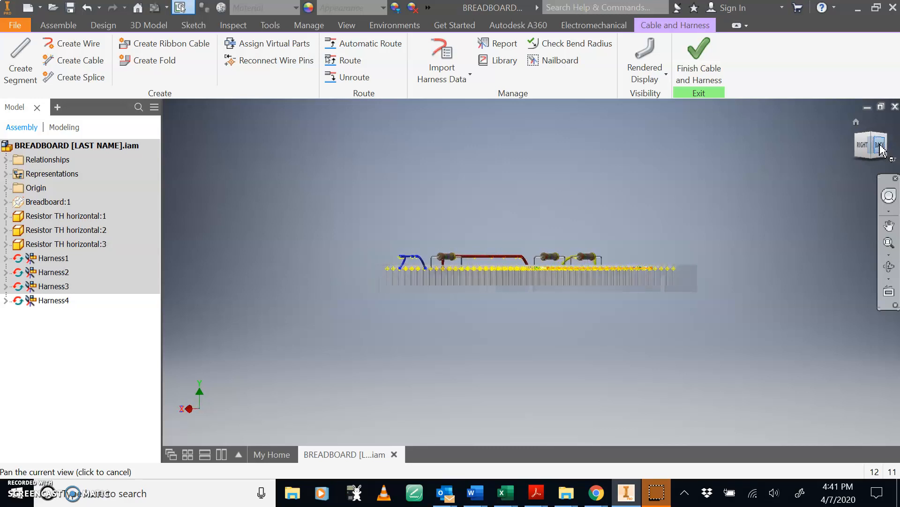
{"action": "scroll", "coordinate": [660, 218], "scroll_direction": "up", "scroll_amount": 6}
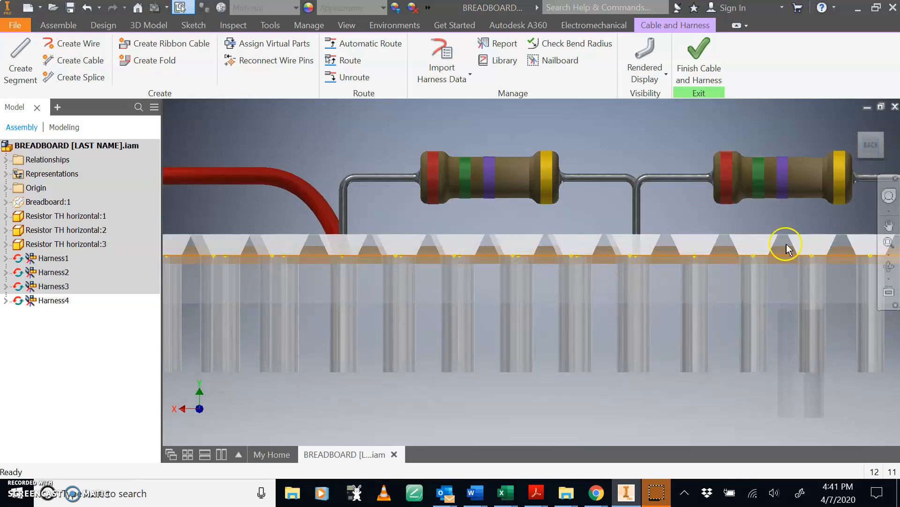
{"action": "left_click", "coordinate": [863, 109]}
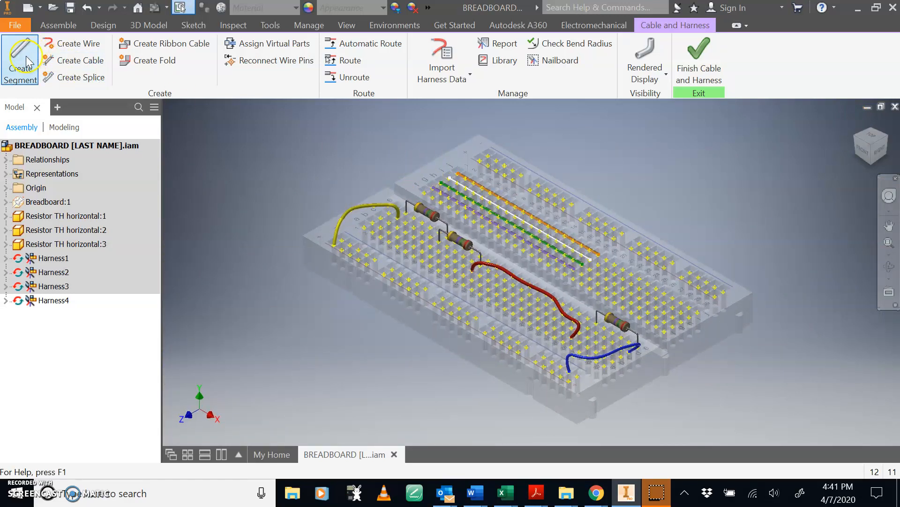
Start a new harness segment over the parallel wires and set its offset distance to 0.200 in
{"action": "scroll", "coordinate": [422, 192], "scroll_direction": "up", "scroll_amount": 5}
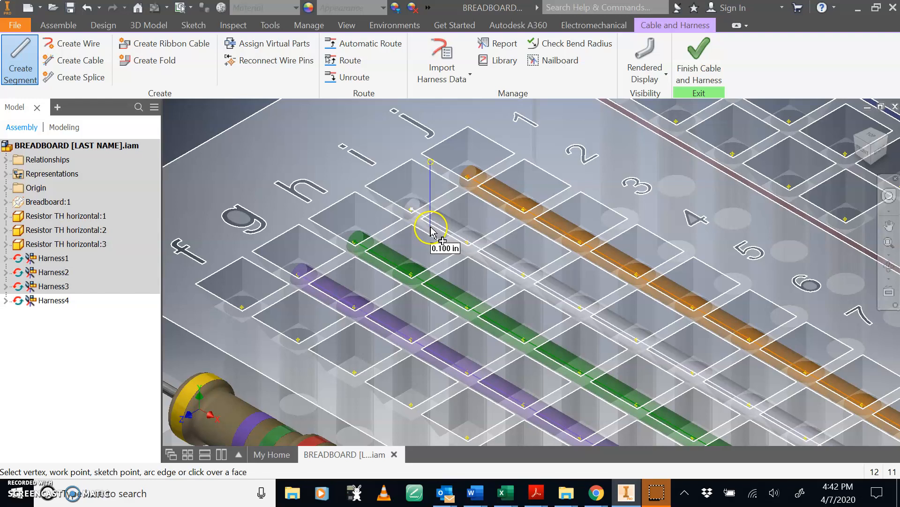
{"action": "right_click", "coordinate": [432, 230]}
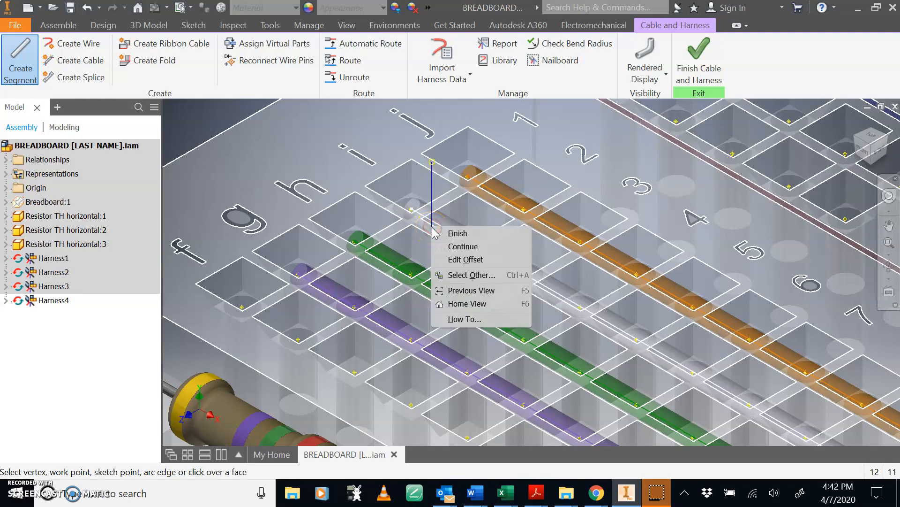
{"action": "left_click", "coordinate": [458, 258]}
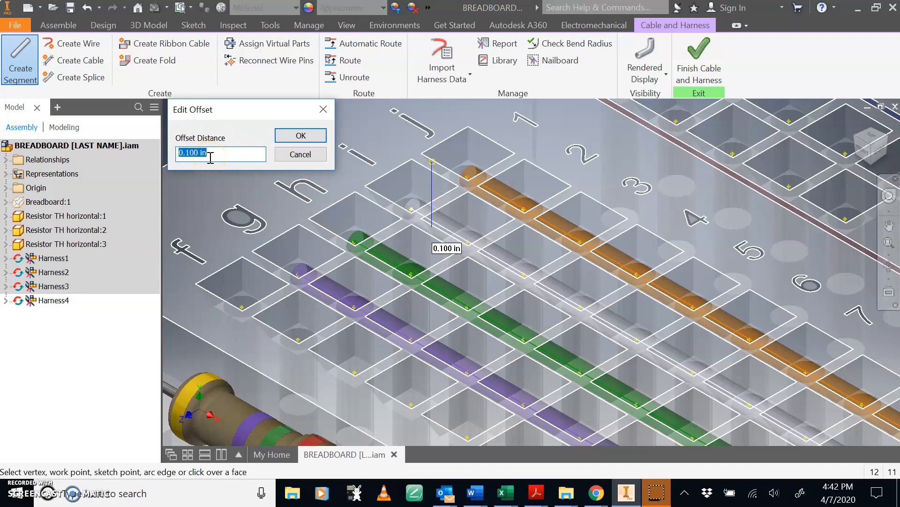
{"action": "left_click", "coordinate": [311, 136]}
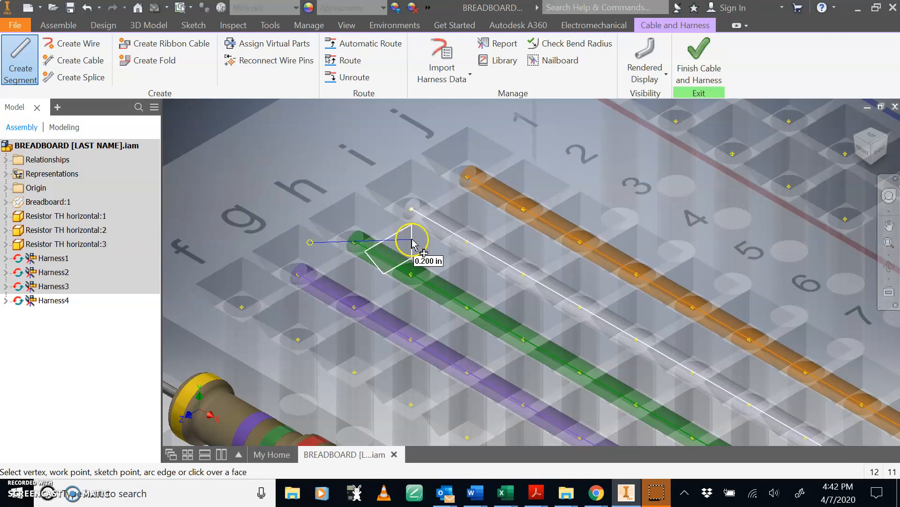
Place the segment's points at the 0.200 in offset along the white wire, from near its first hole to just before its far end
{"action": "scroll", "coordinate": [462, 244], "scroll_direction": "down", "scroll_amount": 3}
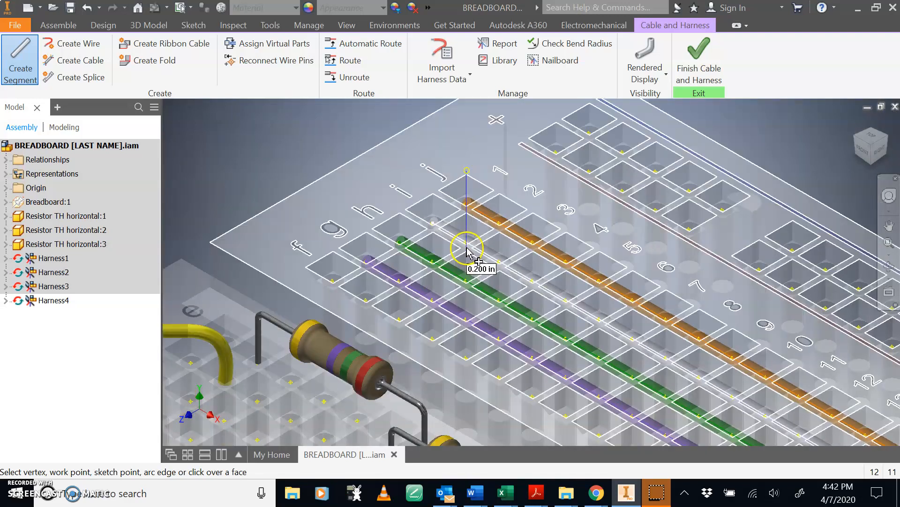
{"action": "left_click", "coordinate": [468, 247]}
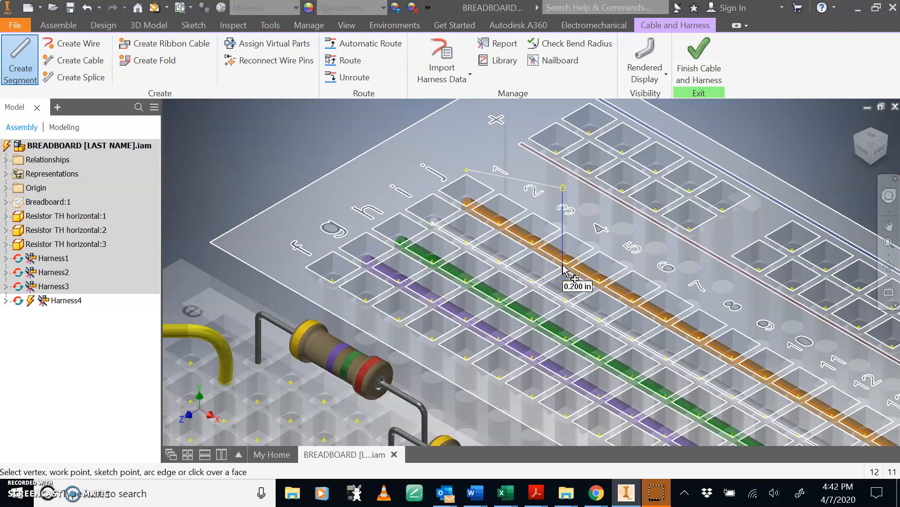
{"action": "left_click", "coordinate": [538, 282]}
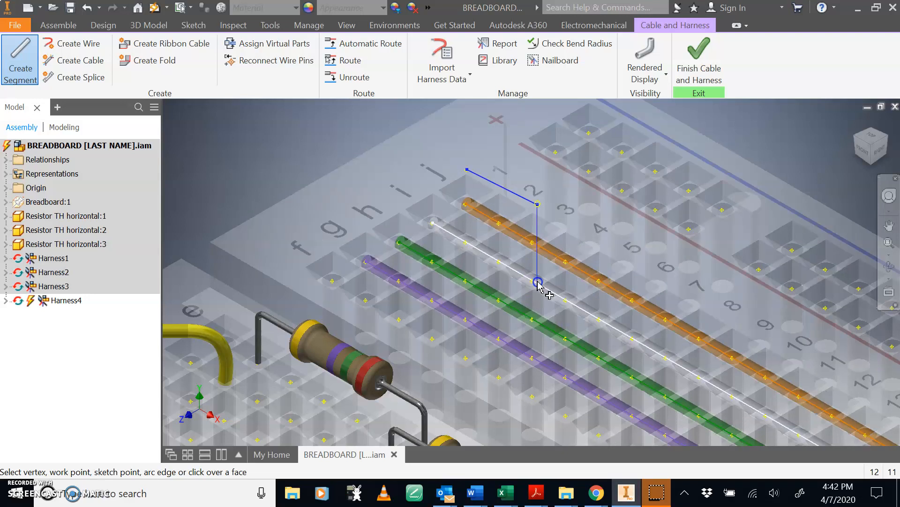
{"action": "left_click", "coordinate": [609, 317]}
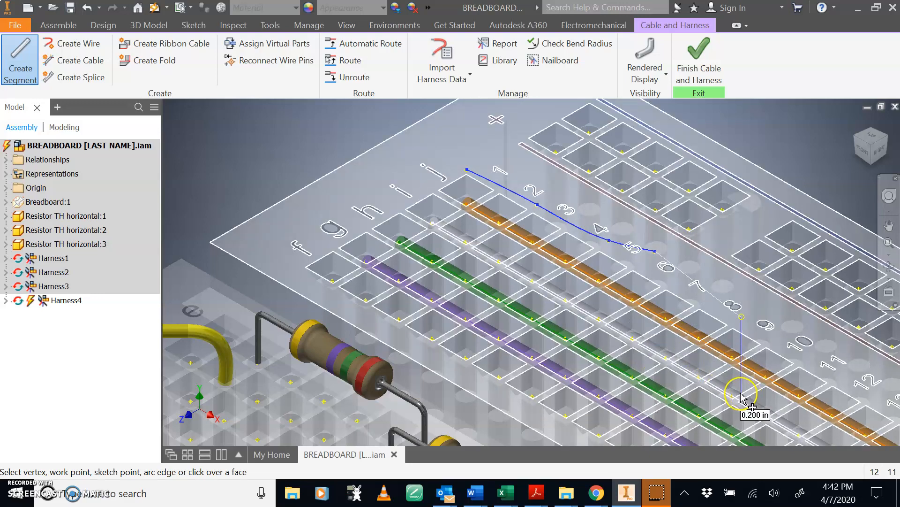
{"action": "middle_click_drag", "start_coordinate": [754, 387], "coordinate": [652, 287]}
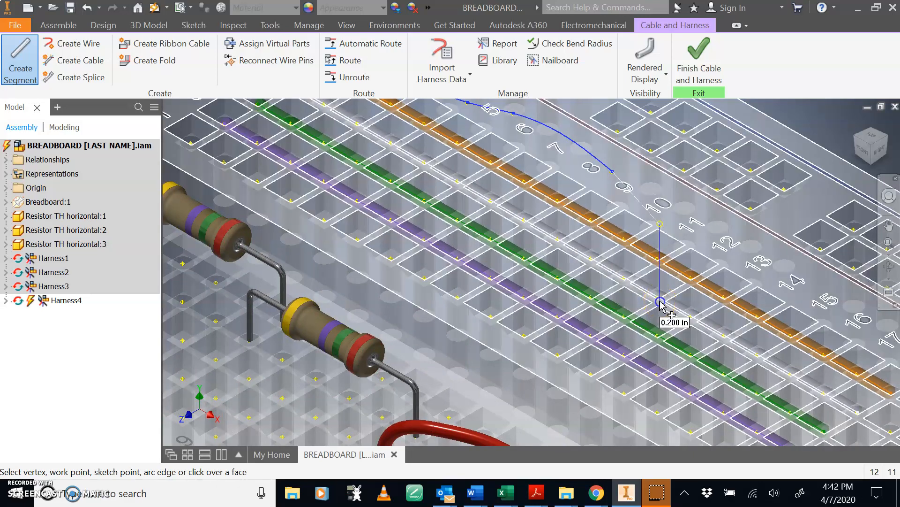
{"action": "left_click", "coordinate": [713, 332]}
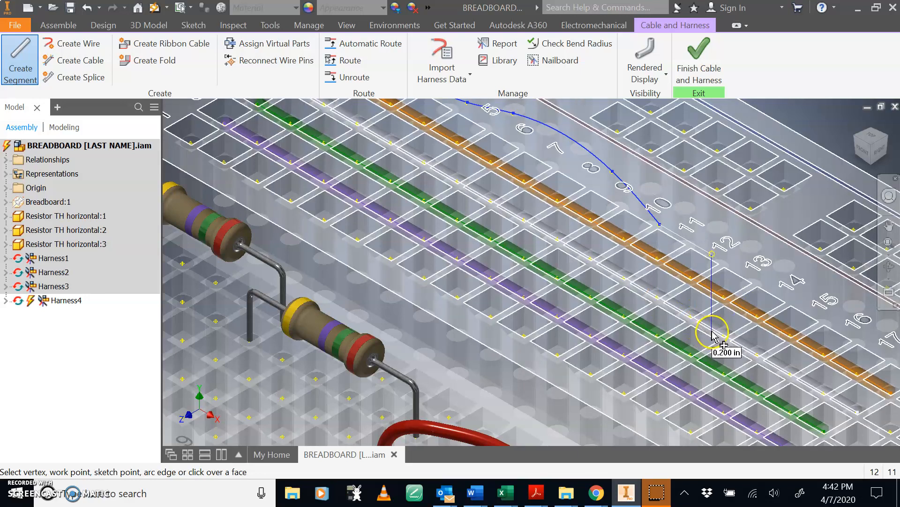
{"action": "left_click", "coordinate": [713, 332]}
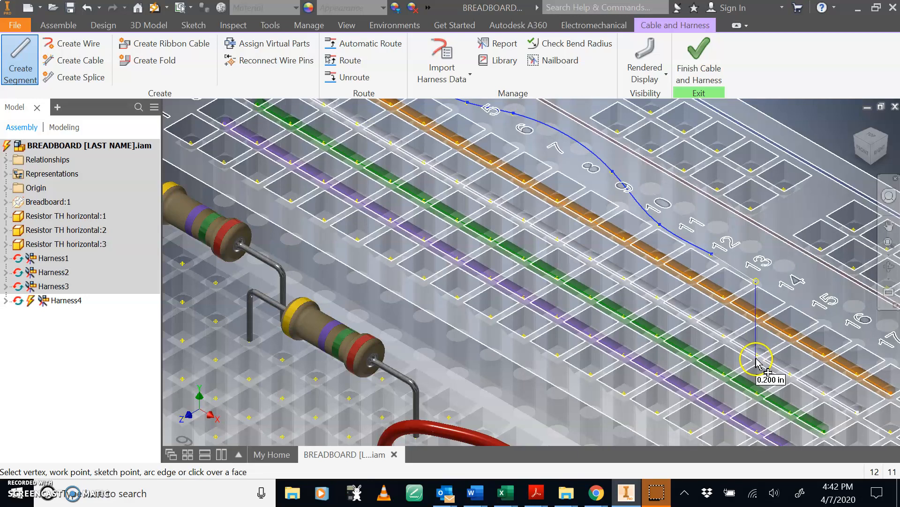
{"action": "left_click", "coordinate": [756, 361]}
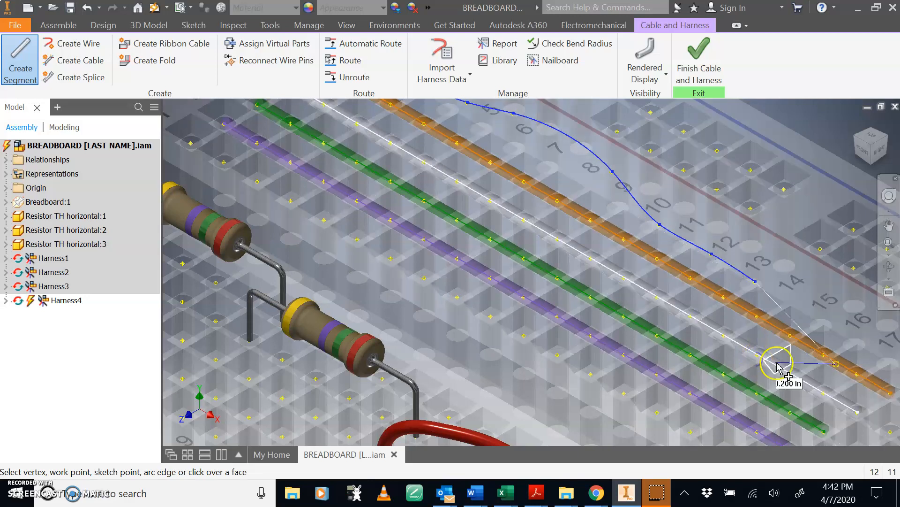
{"action": "left_click", "coordinate": [792, 384]}
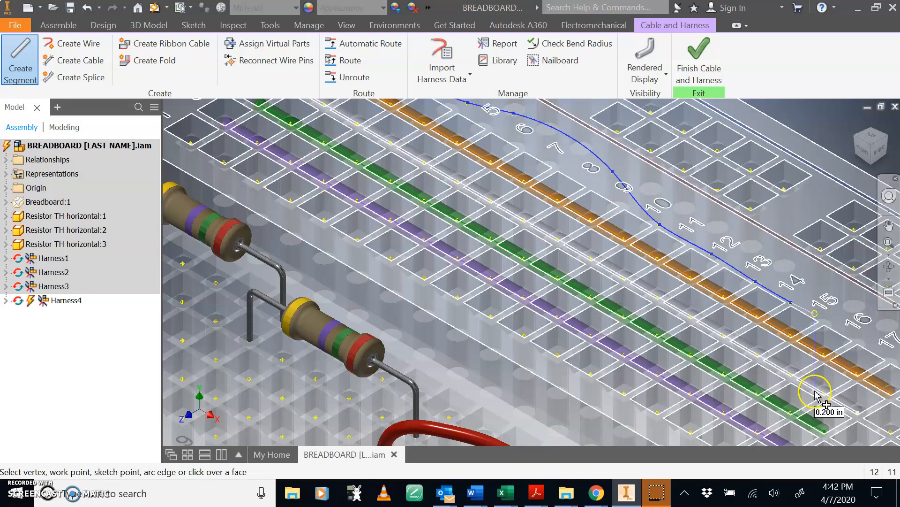
{"action": "left_click", "coordinate": [815, 390]}
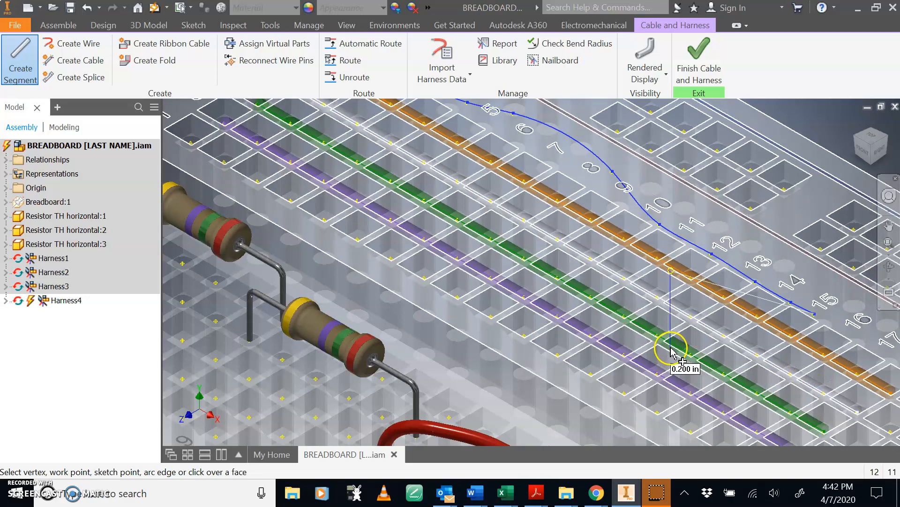
{"action": "left_click", "coordinate": [364, 44]}
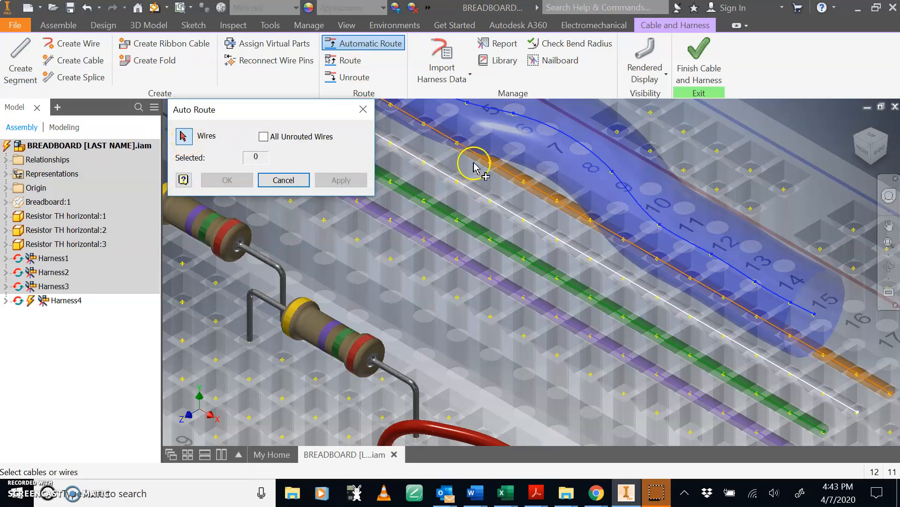
{"action": "left_click", "coordinate": [490, 164]}
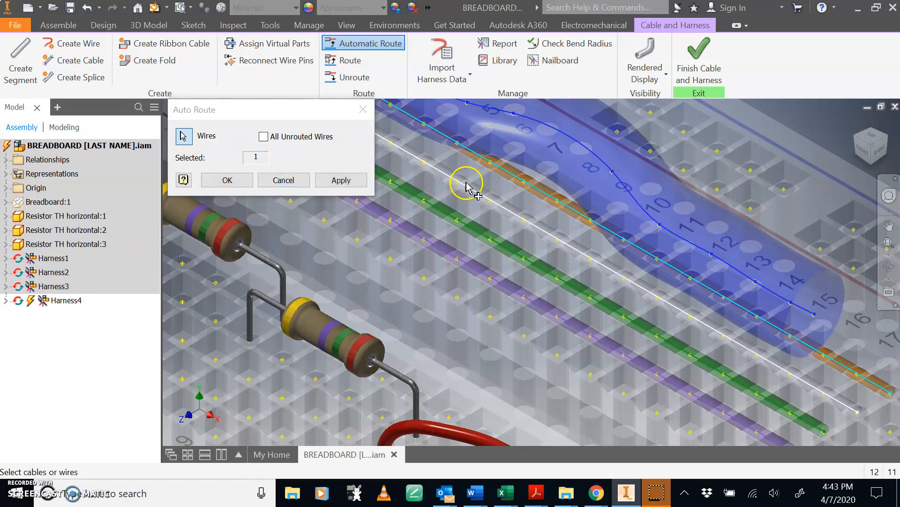
{"action": "left_click_drag", "start_coordinate": [310, 114], "coordinate": [228, 99]}
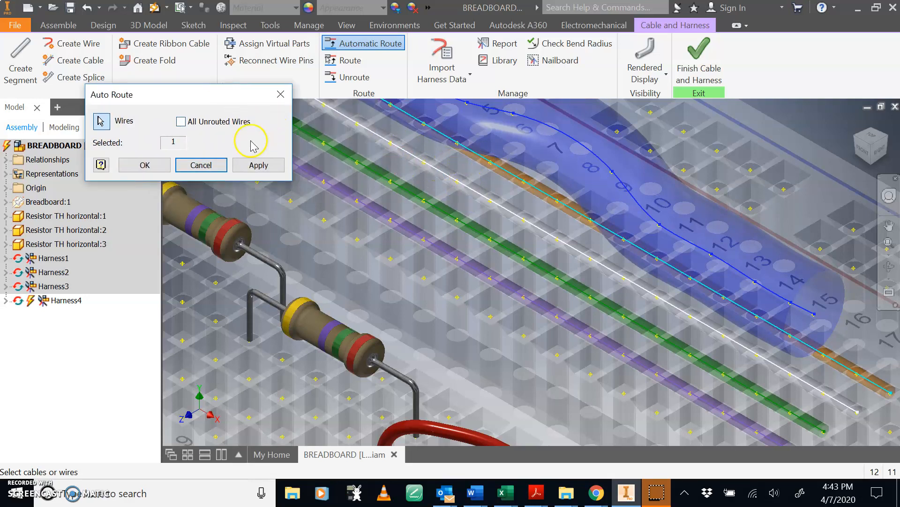
{"action": "left_click", "coordinate": [223, 165]}
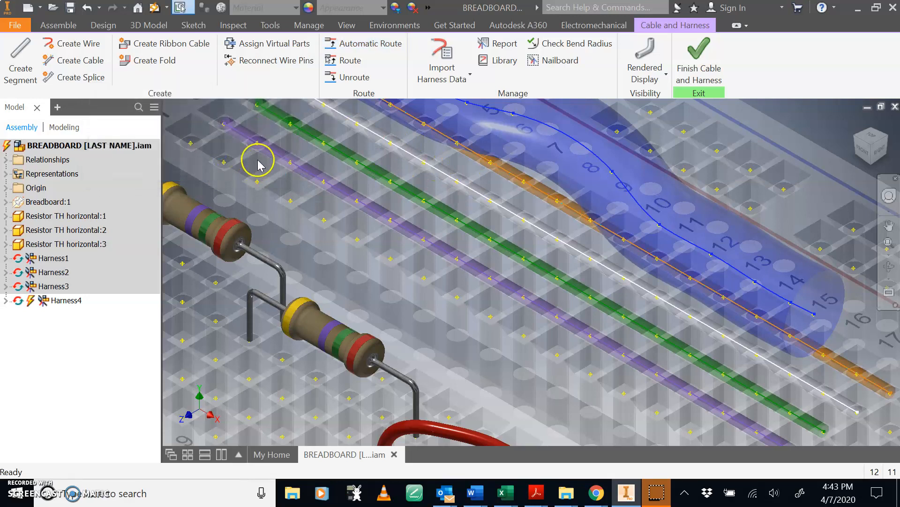
Automatically route the orange, green, violet and white wires through the new segment and finish the harness edit
{"action": "left_click", "coordinate": [347, 43]}
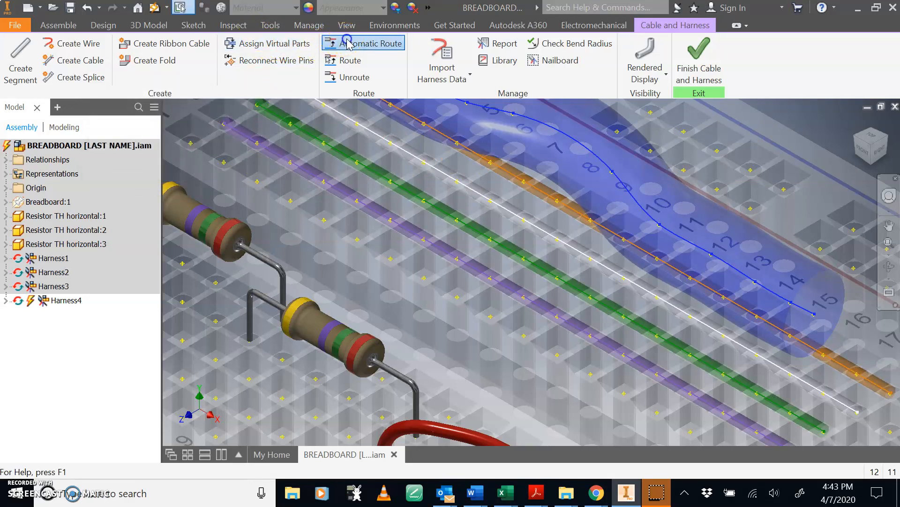
{"action": "left_click", "coordinate": [502, 175]}
{"action": "left_click", "coordinate": [474, 197]}
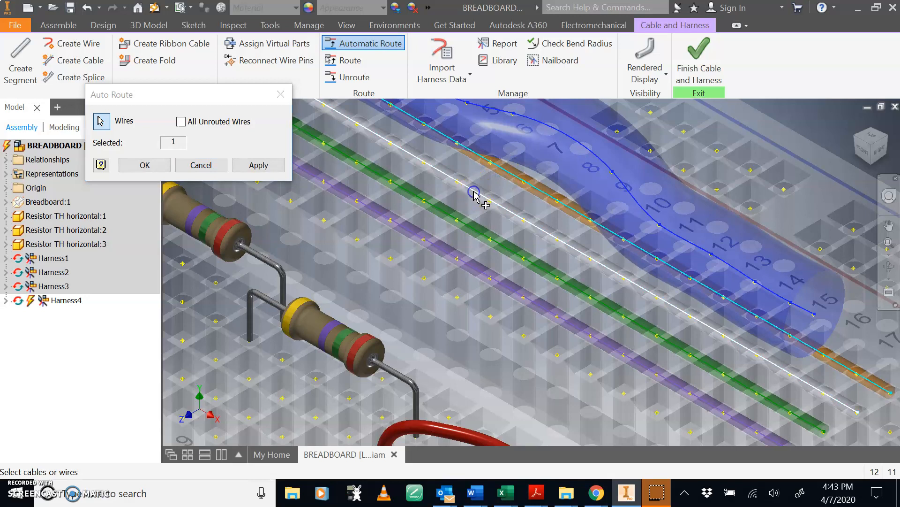
{"action": "left_click", "coordinate": [451, 219]}
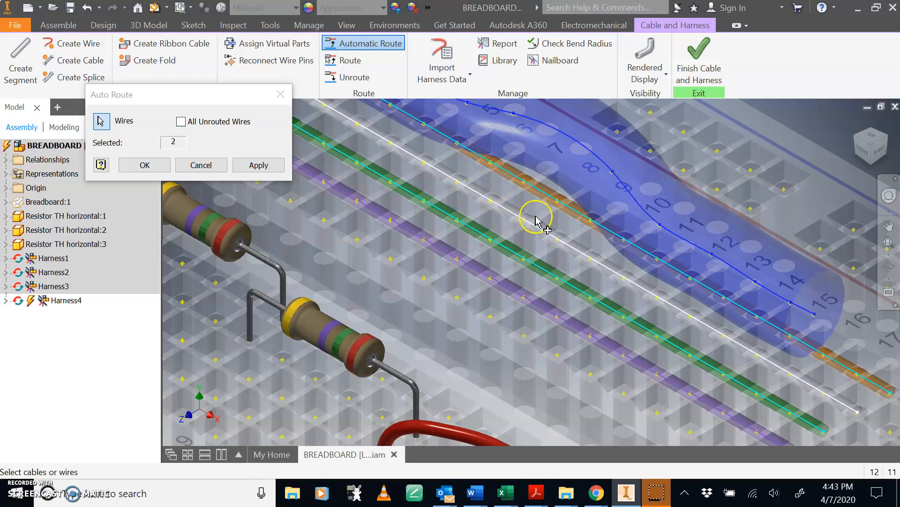
{"action": "left_click", "coordinate": [443, 248]}
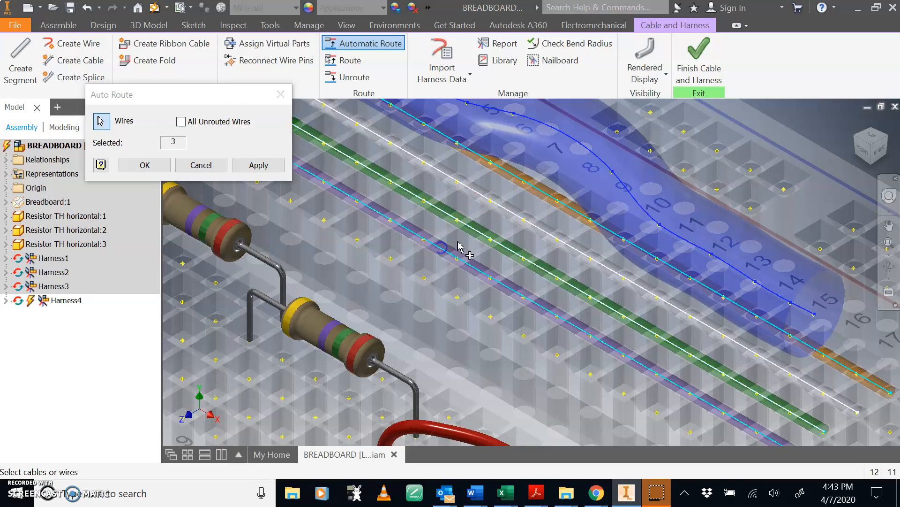
{"action": "left_click", "coordinate": [544, 232]}
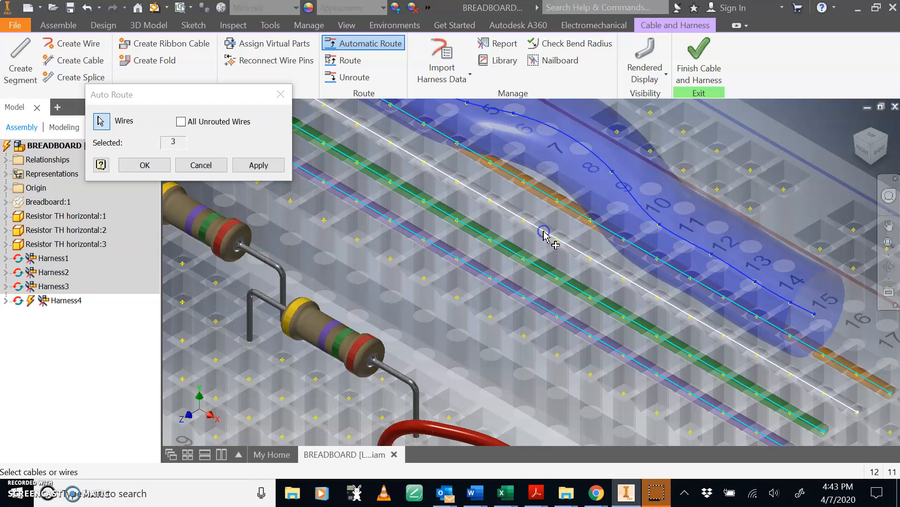
{"action": "left_click", "coordinate": [153, 165]}
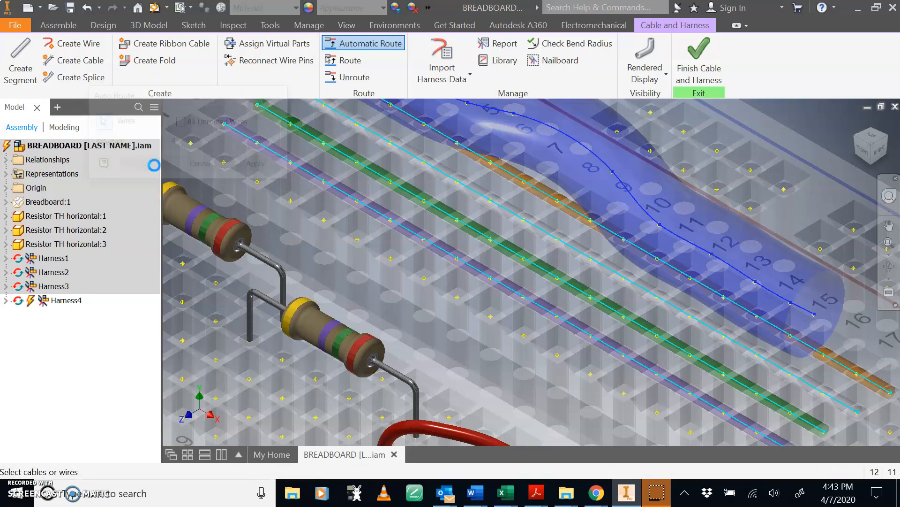
{"action": "middle_click_drag", "start_coordinate": [728, 301], "coordinate": [605, 228]}
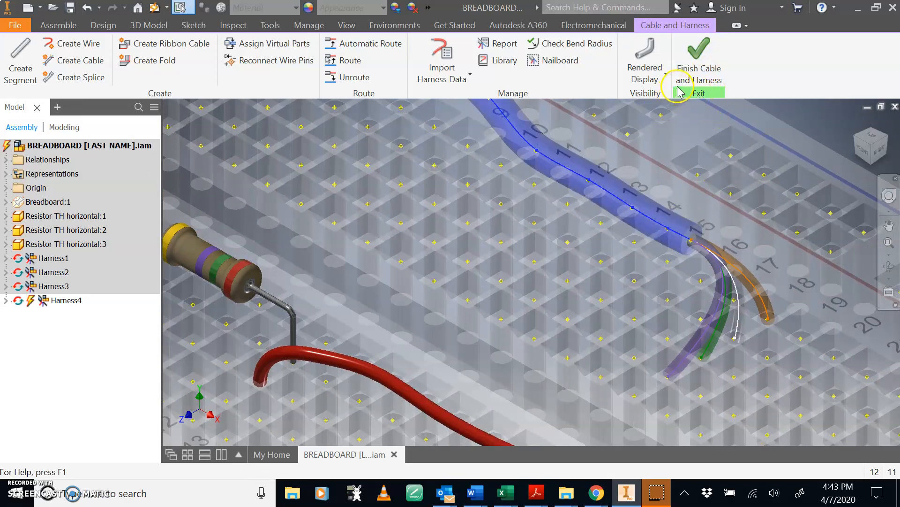
{"action": "left_click", "coordinate": [697, 68]}
Inspect the routed harness on the breadboard, checking the blue segment and where the four wires fan out at its ends
{"action": "scroll", "coordinate": [615, 283], "scroll_direction": "down", "scroll_amount": 5}
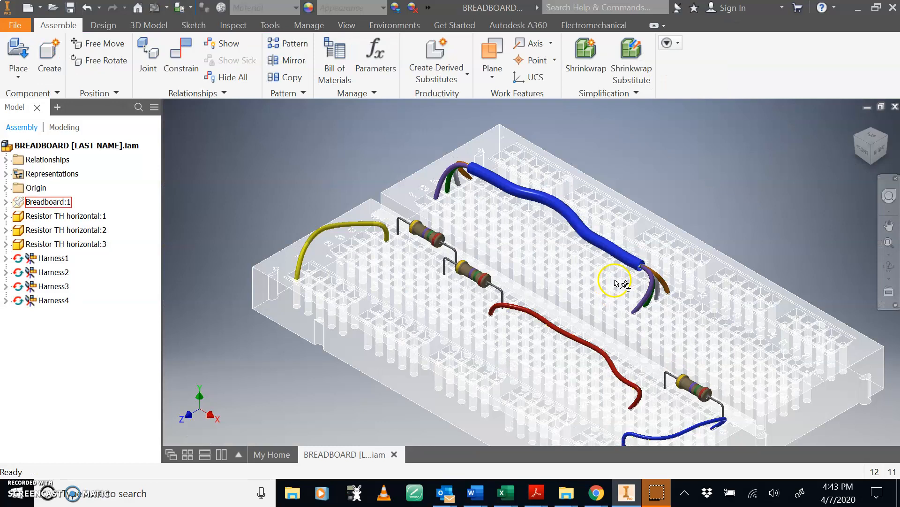
{"action": "scroll", "coordinate": [535, 230], "scroll_direction": "up", "scroll_amount": 4}
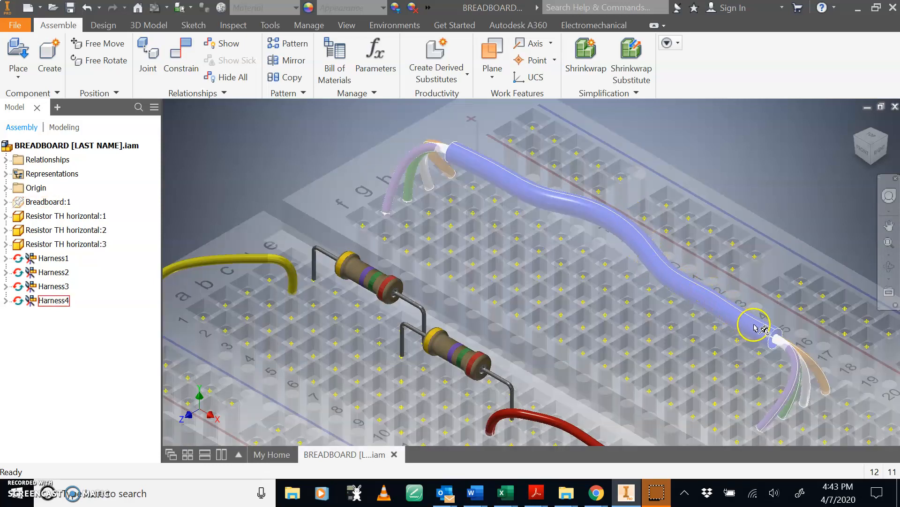
{"action": "scroll", "coordinate": [792, 350], "scroll_direction": "up", "scroll_amount": 4}
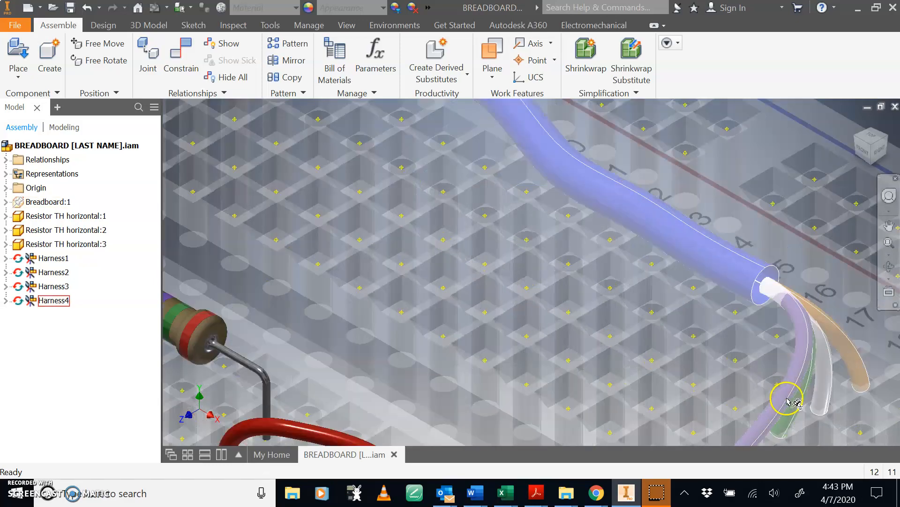
{"action": "scroll", "coordinate": [780, 348], "scroll_direction": "down", "scroll_amount": 5}
{"action": "scroll", "coordinate": [762, 347], "scroll_direction": "up", "scroll_amount": 3}
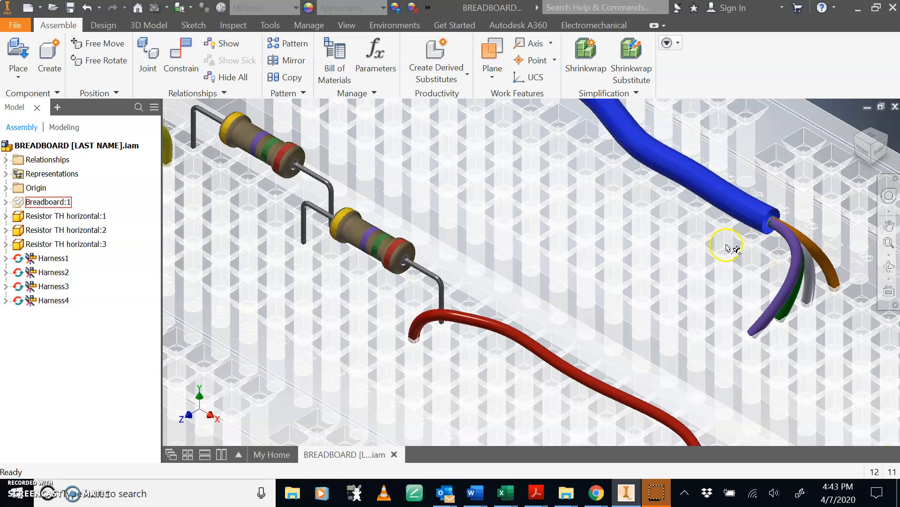
{"action": "scroll", "coordinate": [617, 197], "scroll_direction": "down", "scroll_amount": 4}
{"action": "middle_click_drag", "start_coordinate": [617, 197], "coordinate": [518, 237]}
{"action": "scroll", "coordinate": [372, 147], "scroll_direction": "up", "scroll_amount": 2}
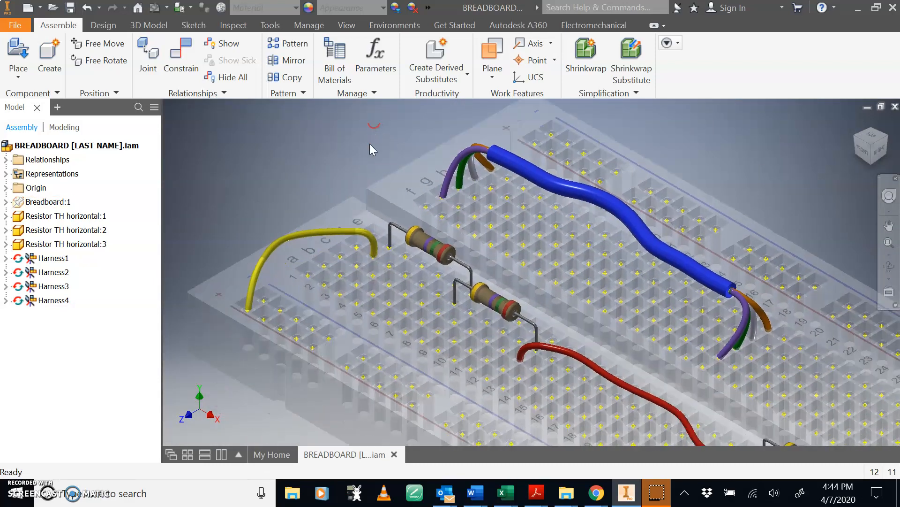
{"action": "scroll", "coordinate": [375, 174], "scroll_direction": "down", "scroll_amount": 3}
{"action": "scroll", "coordinate": [385, 181], "scroll_direction": "up", "scroll_amount": 1}
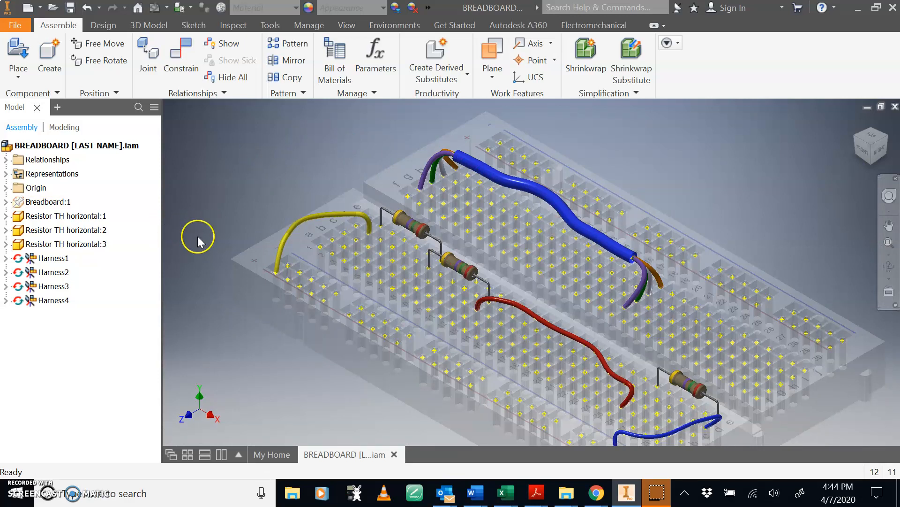
Reopen Harness4 for editing and turn off From Loom in the display properties of Segment1
{"action": "left_click", "coordinate": [5, 301]}
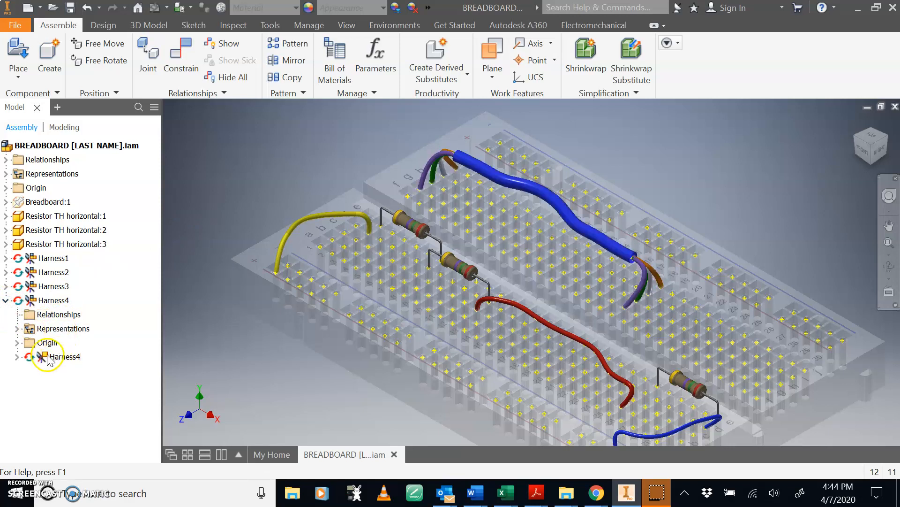
{"action": "double_click", "coordinate": [34, 303]}
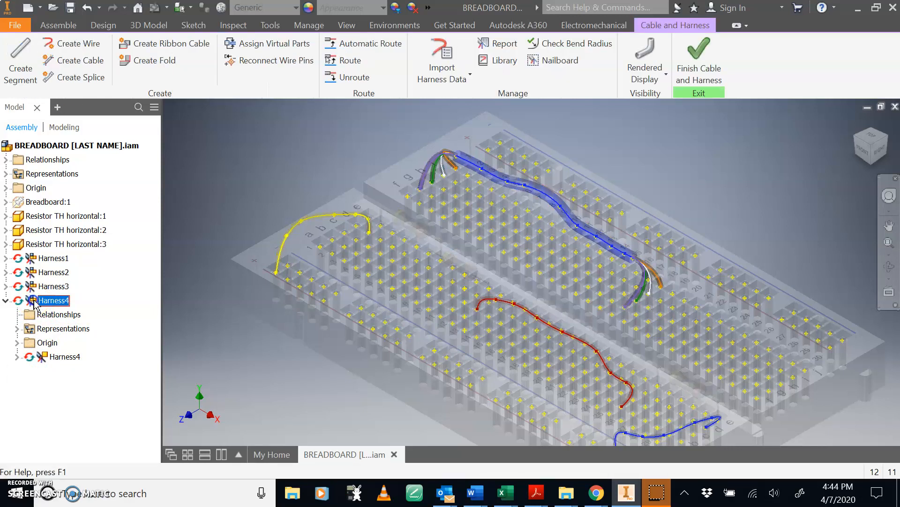
{"action": "left_click", "coordinate": [18, 356]}
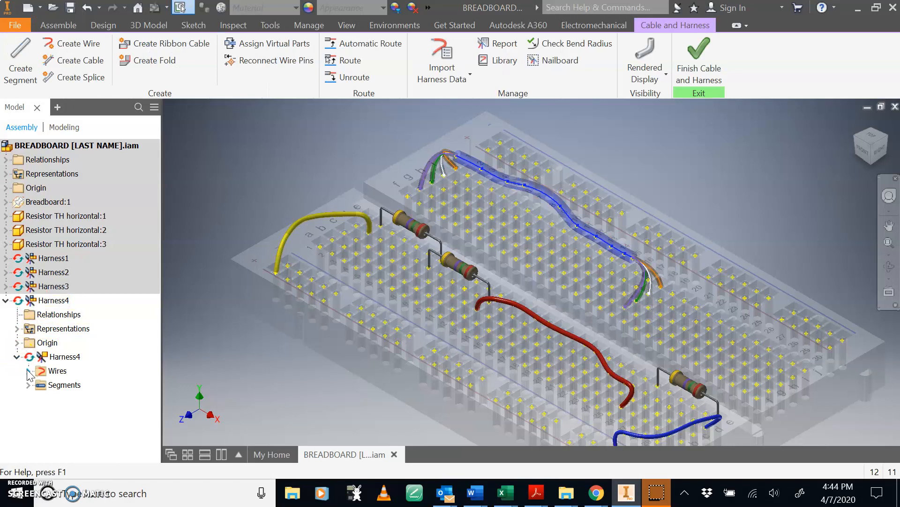
{"action": "left_click", "coordinate": [28, 385]}
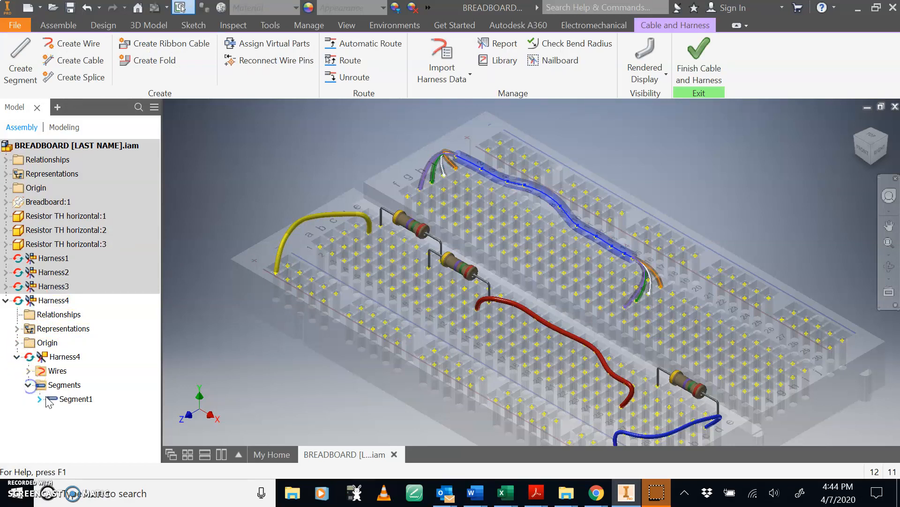
{"action": "right_click", "coordinate": [63, 399]}
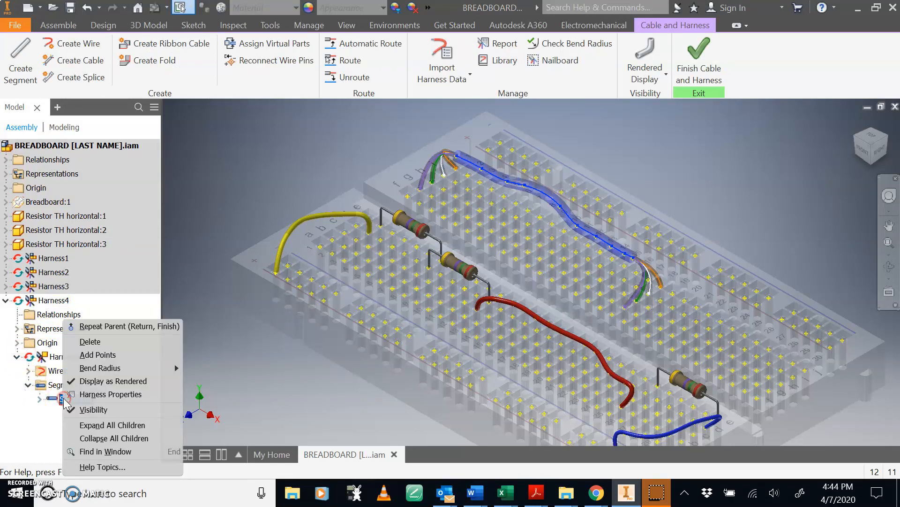
{"action": "left_click", "coordinate": [81, 399]}
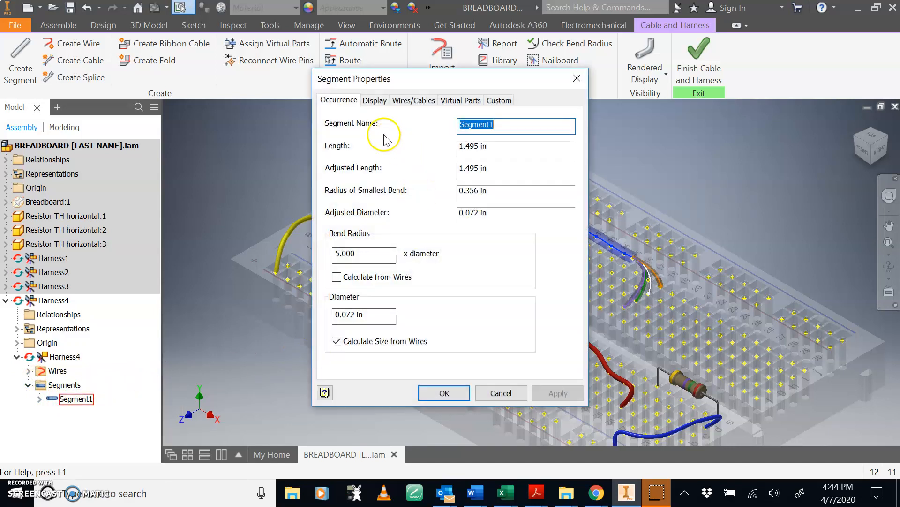
{"action": "left_click", "coordinate": [374, 100]}
{"action": "left_click", "coordinate": [356, 166]}
Apply the Clear - Blue appearance to Segment1
{"action": "left_click", "coordinate": [390, 142]}
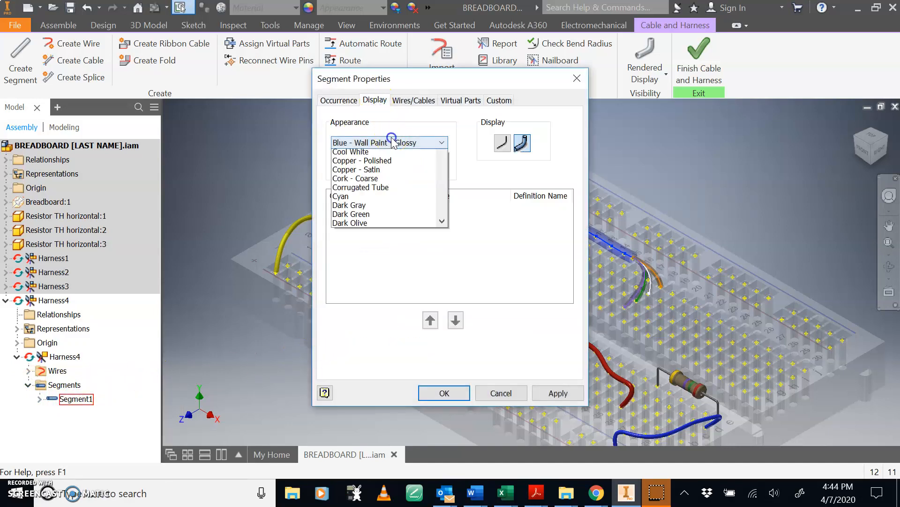
{"action": "scroll", "coordinate": [405, 262], "scroll_direction": "down", "scroll_amount": 4}
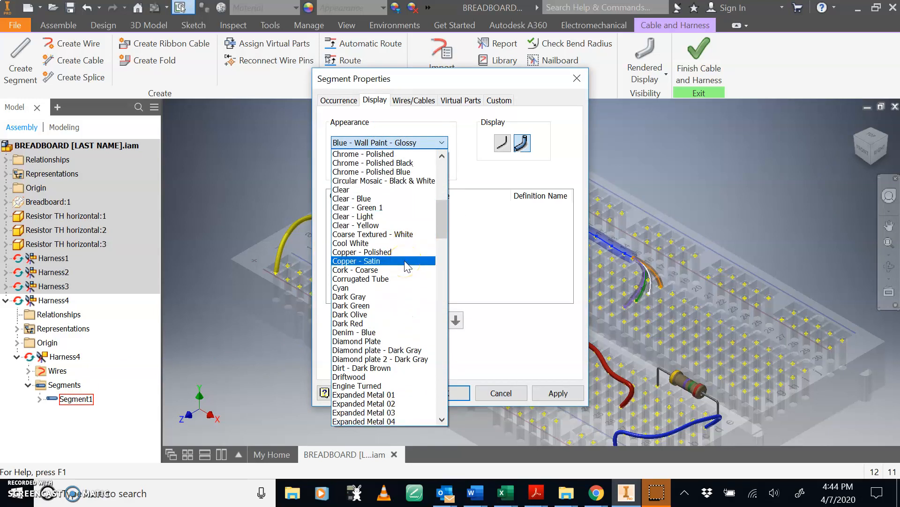
{"action": "scroll", "coordinate": [407, 267], "scroll_direction": "down", "scroll_amount": 4}
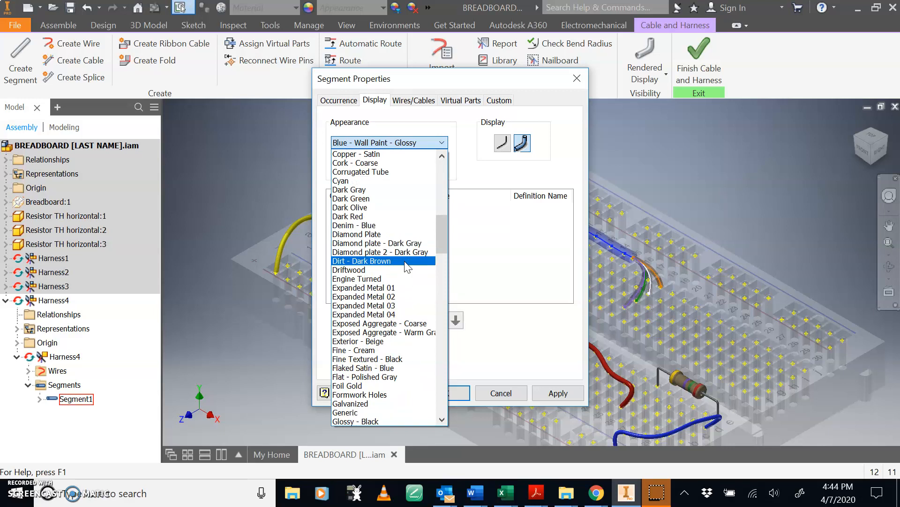
{"action": "left_click", "coordinate": [441, 230]}
{"action": "mouse_move", "coordinate": [441, 226]}
{"action": "left_mouse_down"}
{"action": "mouse_move", "coordinate": [441, 270]}
{"action": "mouse_move", "coordinate": [442, 212]}
{"action": "left_mouse_up"}
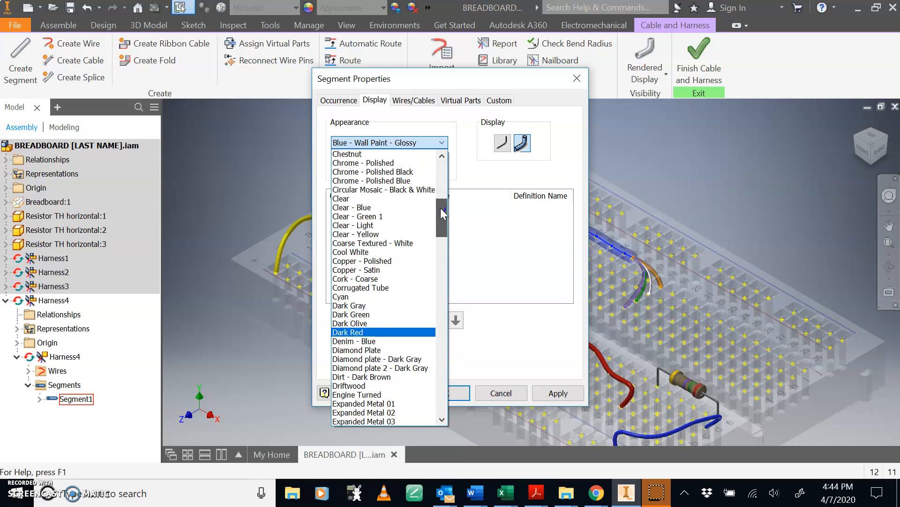
{"action": "left_click", "coordinate": [412, 207]}
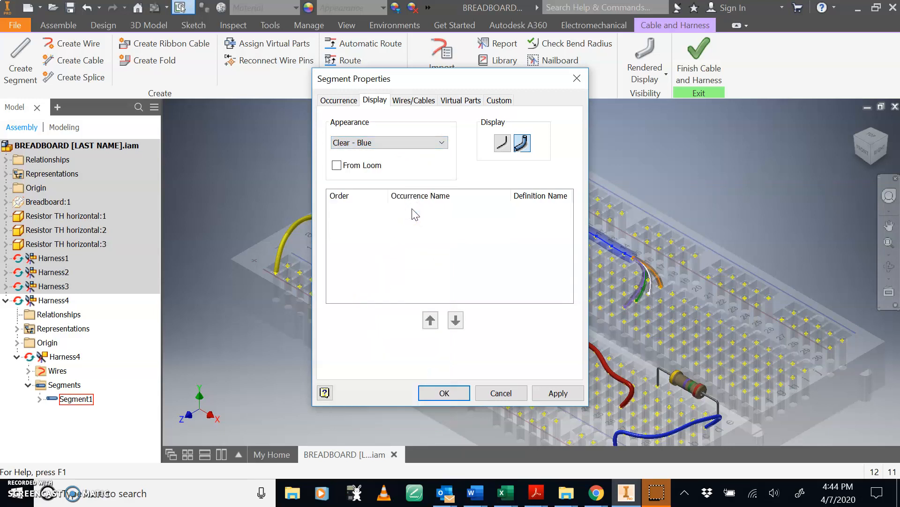
{"action": "left_click", "coordinate": [563, 393]}
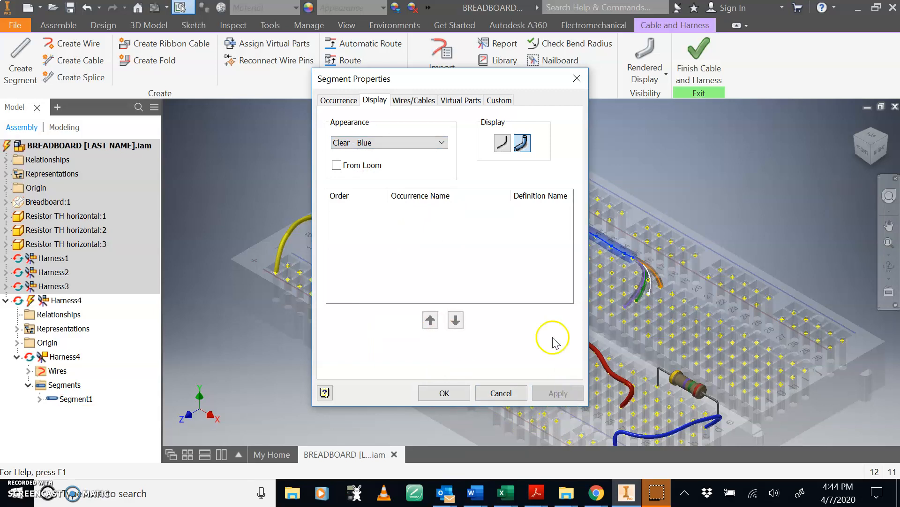
Apply the Turquoise appearance to Segment1 and finish the harness edit
{"action": "left_click", "coordinate": [416, 143]}
{"action": "scroll", "coordinate": [402, 305], "scroll_direction": "down", "scroll_amount": 5}
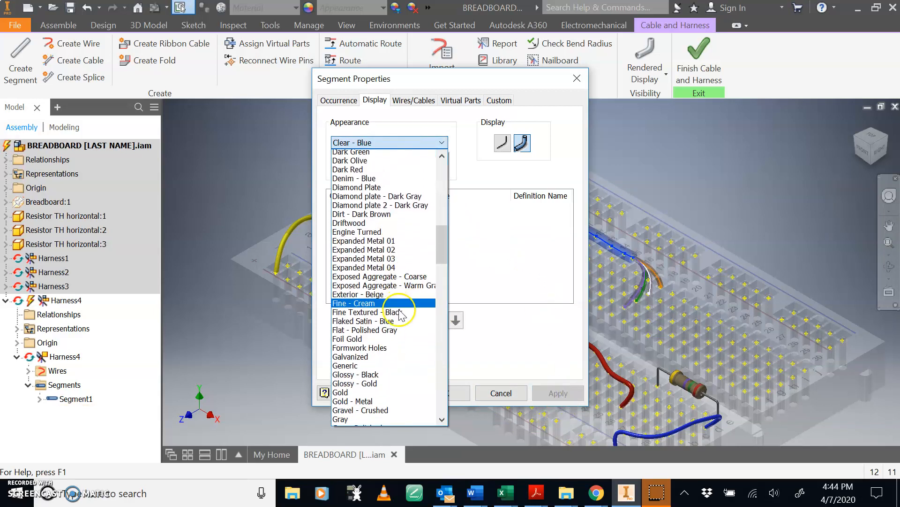
{"action": "scroll", "coordinate": [401, 319], "scroll_direction": "down", "scroll_amount": 5}
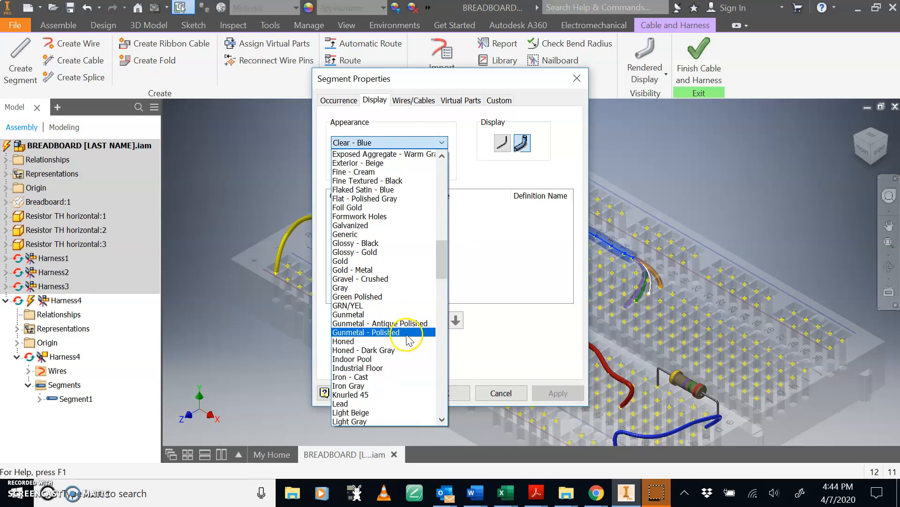
{"action": "left_click_drag", "start_coordinate": [443, 248], "coordinate": [441, 376]}
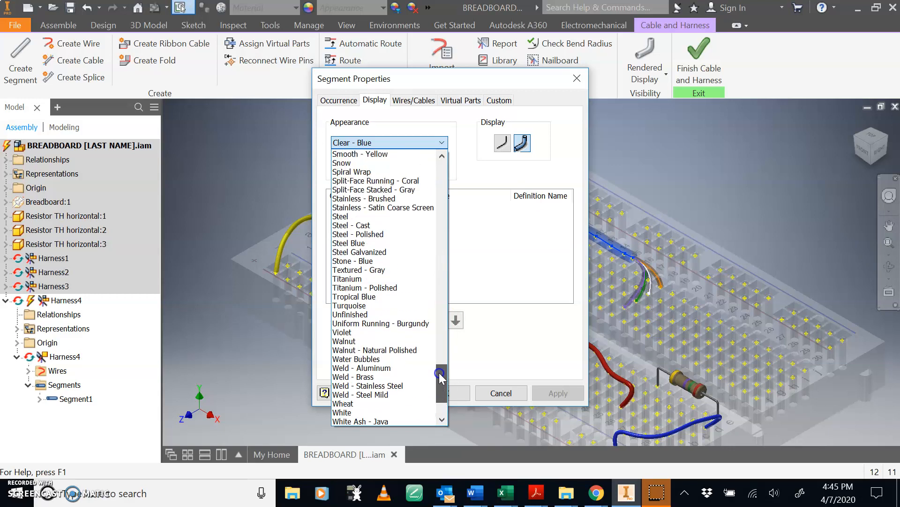
{"action": "left_click", "coordinate": [403, 306]}
{"action": "left_click", "coordinate": [558, 393]}
{"action": "left_click", "coordinate": [449, 397]}
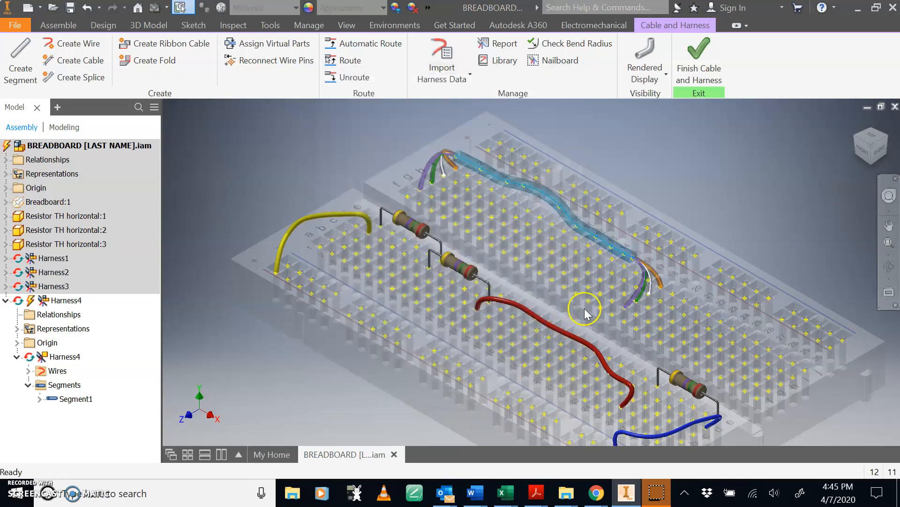
{"action": "left_click", "coordinate": [699, 68]}
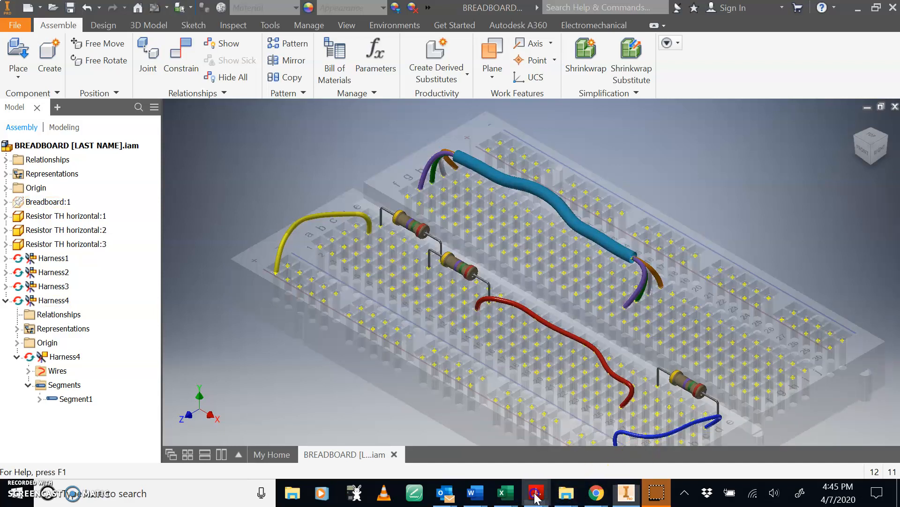
Switch to Acrobat Reader to check the breadboard wire drawing's fourth harness, then return to the Inventor assembly
{"action": "mouse_move", "coordinate": [536, 493]}
{"action": "left_click", "coordinate": [861, 453]}
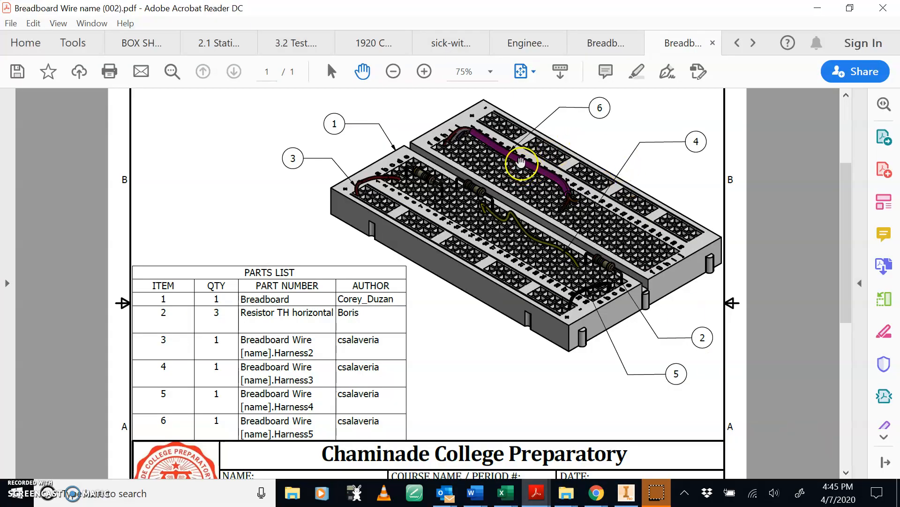
{"action": "left_click", "coordinate": [817, 8]}
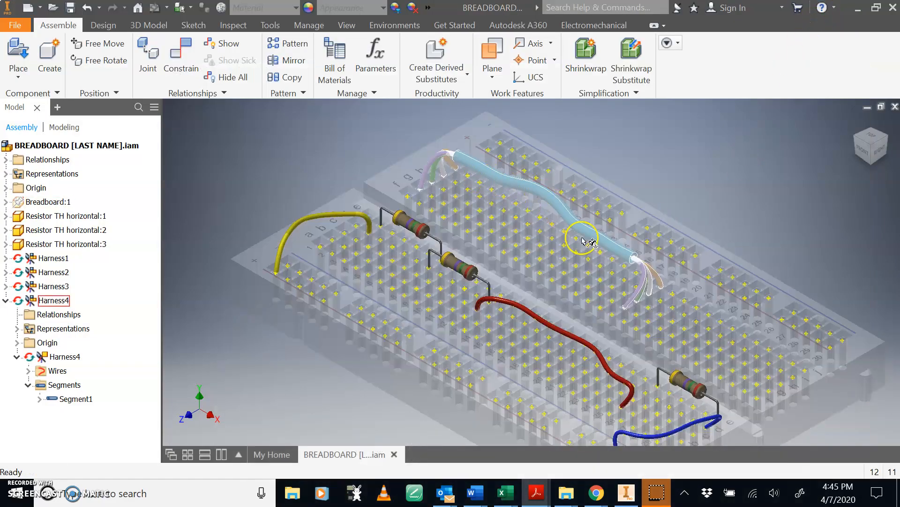
Save the breadboard assembly together with all its dependent harness files
{"action": "left_click", "coordinate": [70, 8]}
{"action": "left_click", "coordinate": [537, 311]}
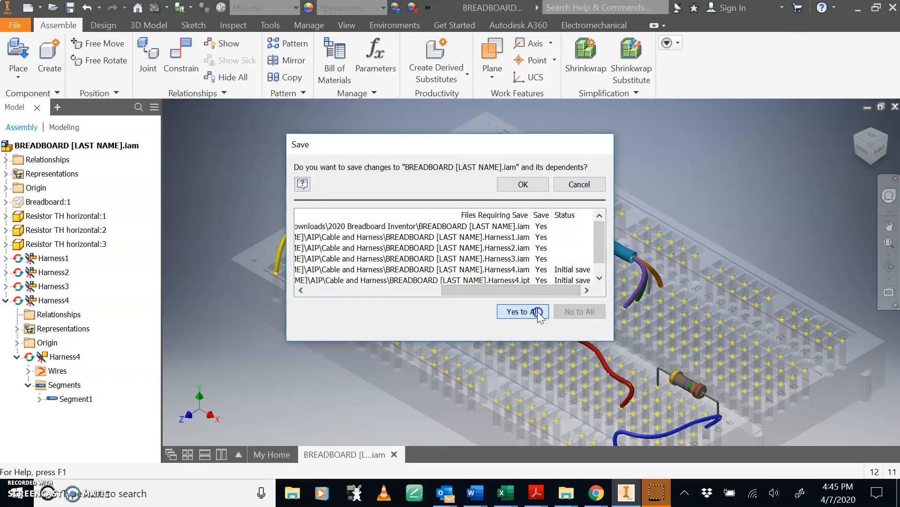
{"action": "left_click", "coordinate": [524, 183]}
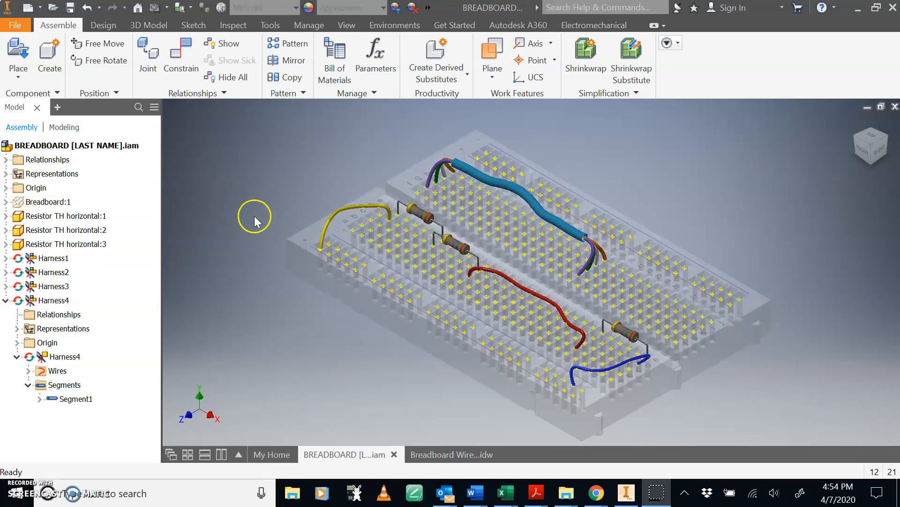
Turn off transparency for the Breadboard:1 component so it displays as a solid body
{"action": "right_click", "coordinate": [63, 207]}
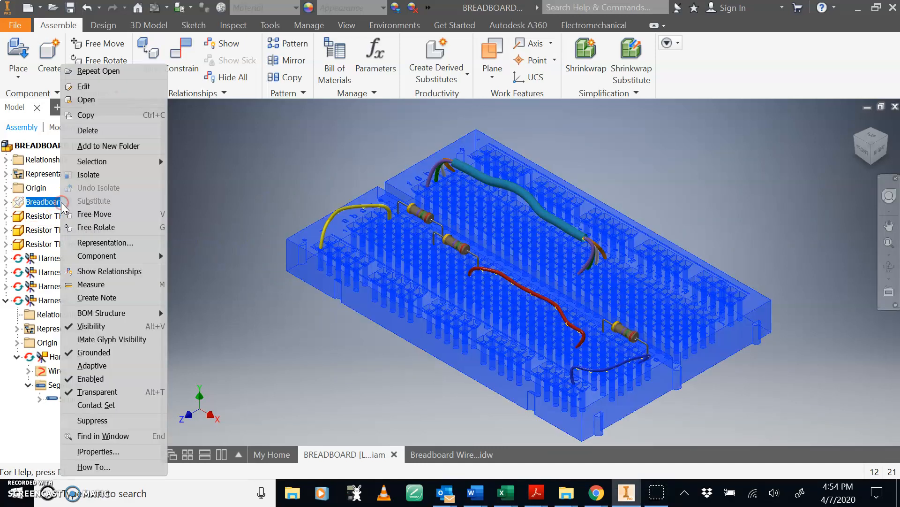
{"action": "left_click", "coordinate": [135, 392]}
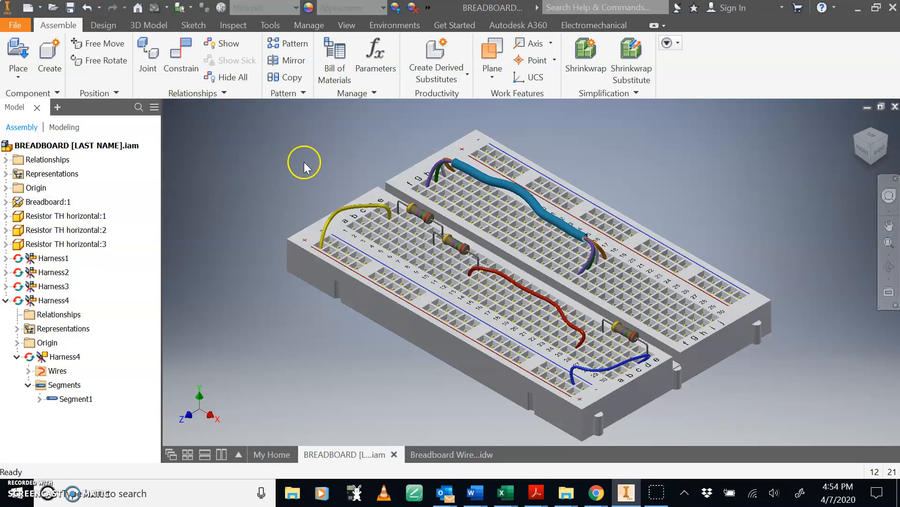
Create a new drawing from the CCP TITLE BLOCK 19-20.idw template in the main Templates folder
{"action": "left_click", "coordinate": [27, 9]}
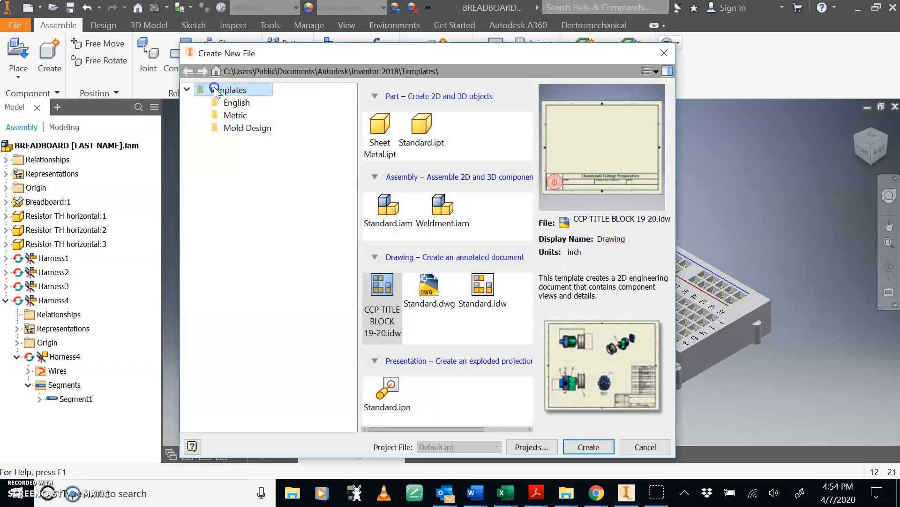
{"action": "left_click", "coordinate": [216, 90]}
{"action": "left_click", "coordinate": [232, 103]}
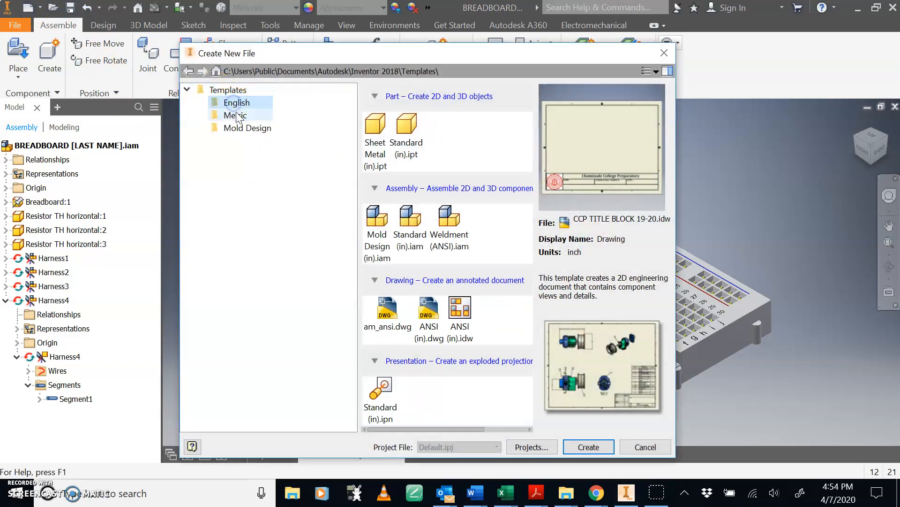
{"action": "left_click", "coordinate": [235, 116]}
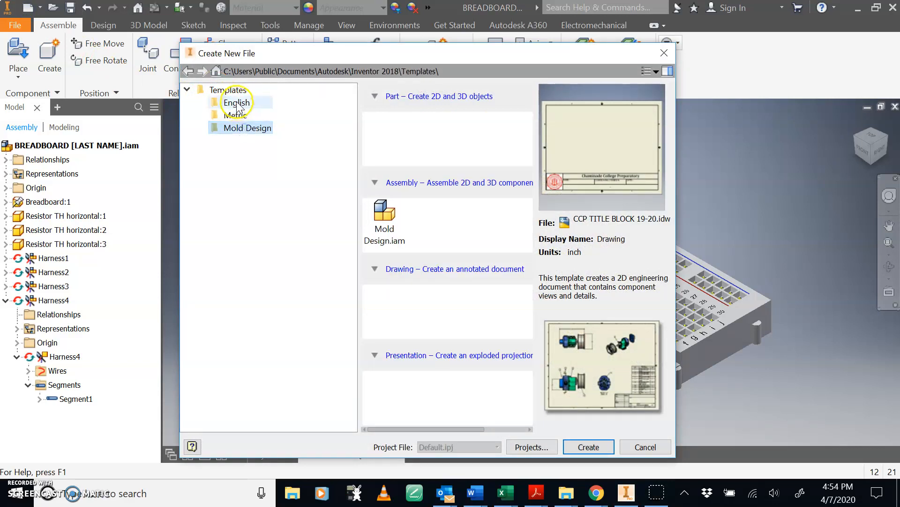
{"action": "left_click", "coordinate": [228, 90]}
{"action": "double_click", "coordinate": [382, 320]}
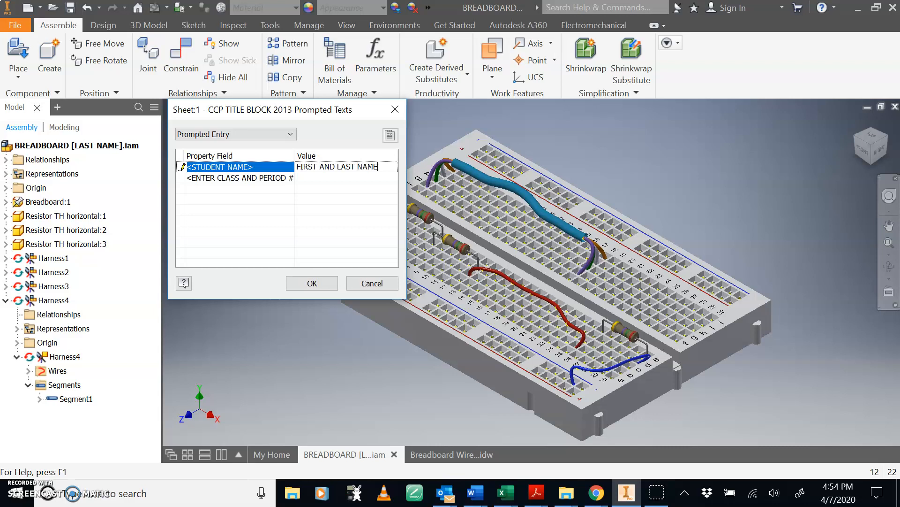
Fill the title block prompts with FIRST AND LAST NAME and CLASS - #, and accept the style library definitions
{"action": "key", "text": "Tab"}
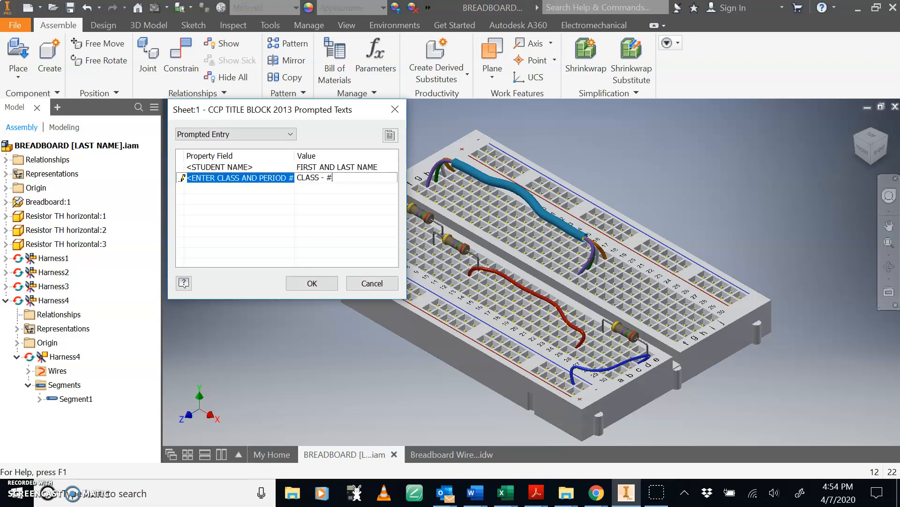
{"action": "left_click", "coordinate": [311, 284]}
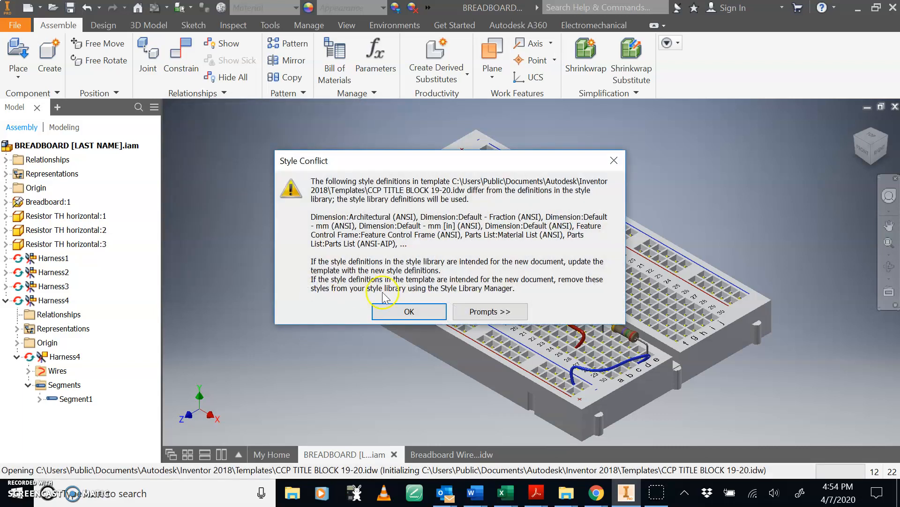
{"action": "left_click", "coordinate": [423, 306]}
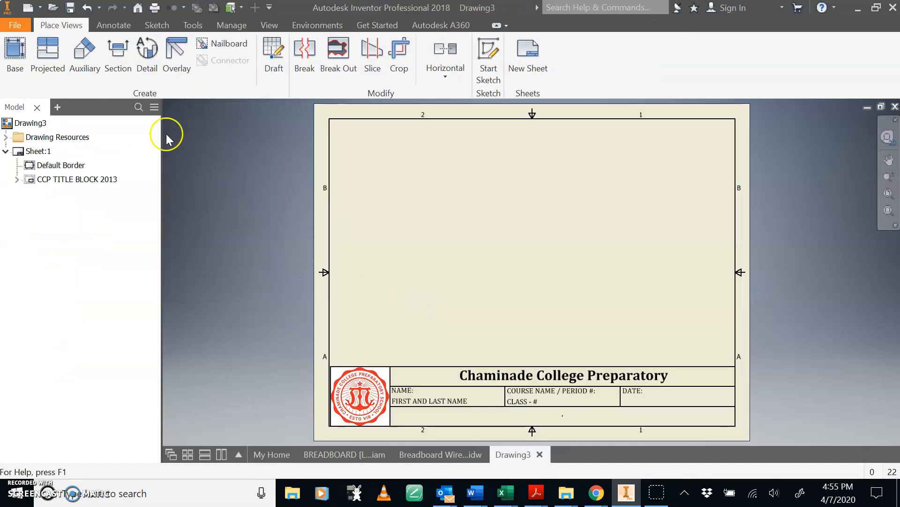
Place a shaded base view of the breadboard assembly in the home isometric orientation at a scale of 1.75 : 1
{"action": "left_click", "coordinate": [16, 68]}
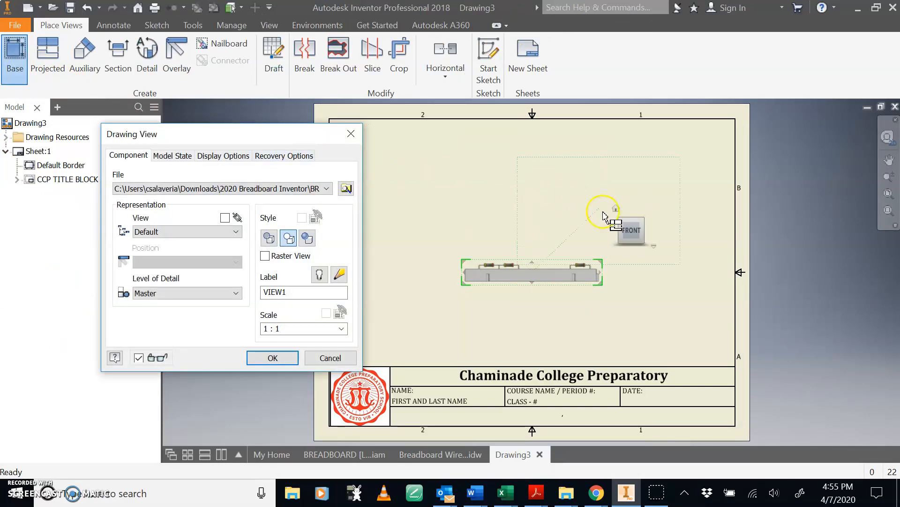
{"action": "left_click", "coordinate": [617, 210]}
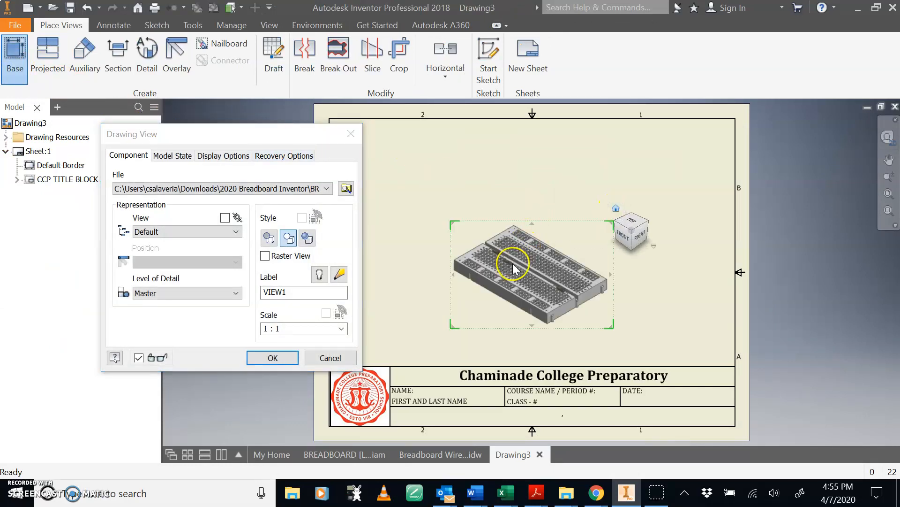
{"action": "left_click", "coordinate": [295, 274]}
{"action": "left_click", "coordinate": [295, 291]}
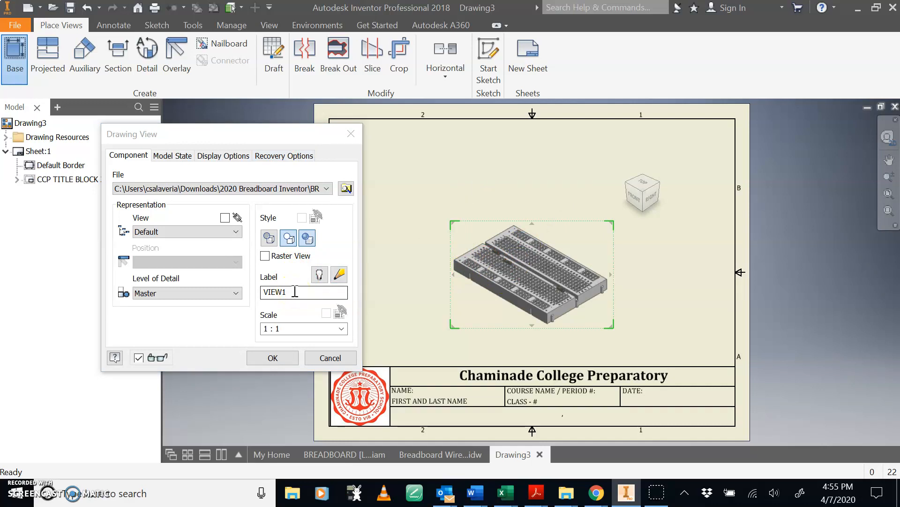
{"action": "left_click", "coordinate": [328, 188]}
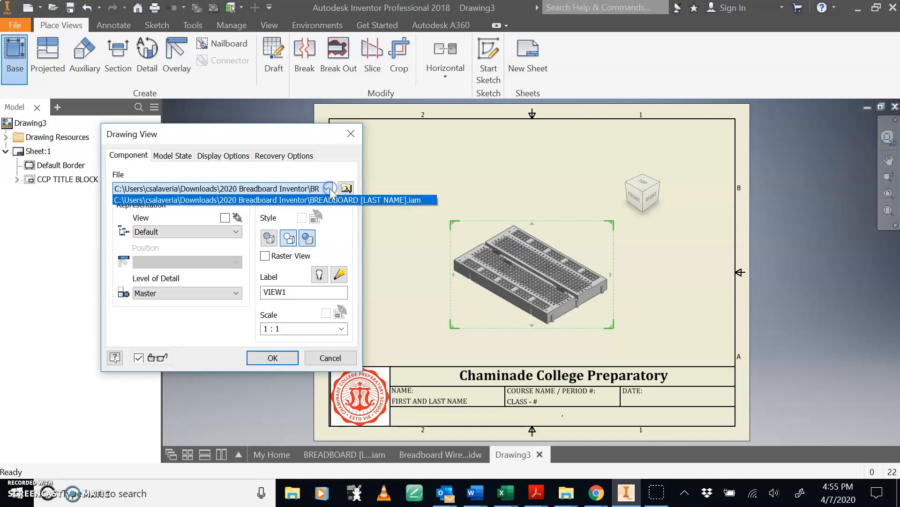
{"action": "left_click", "coordinate": [328, 193]}
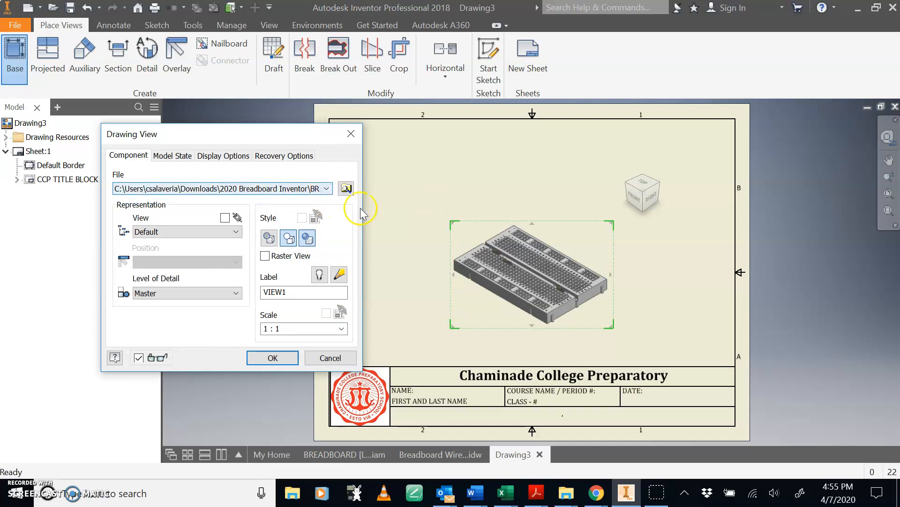
{"action": "left_click", "coordinate": [266, 327]}
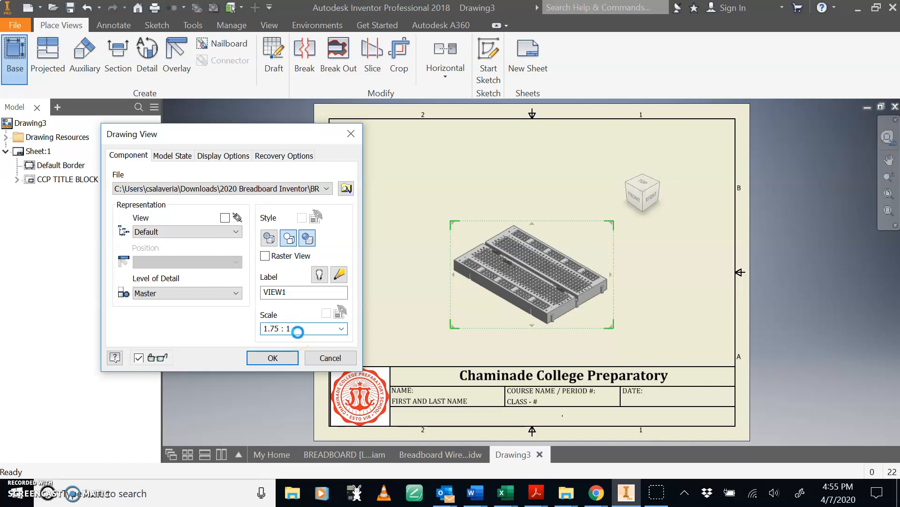
{"action": "left_click", "coordinate": [279, 356]}
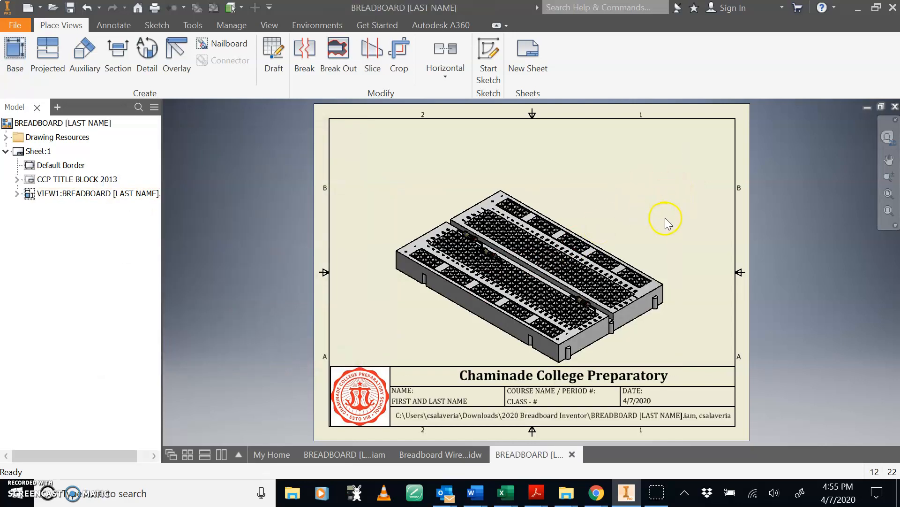
Move the breadboard view toward the sheet's upper-right corner, clear of the title block, and inspect its components up close
{"action": "left_click", "coordinate": [667, 200]}
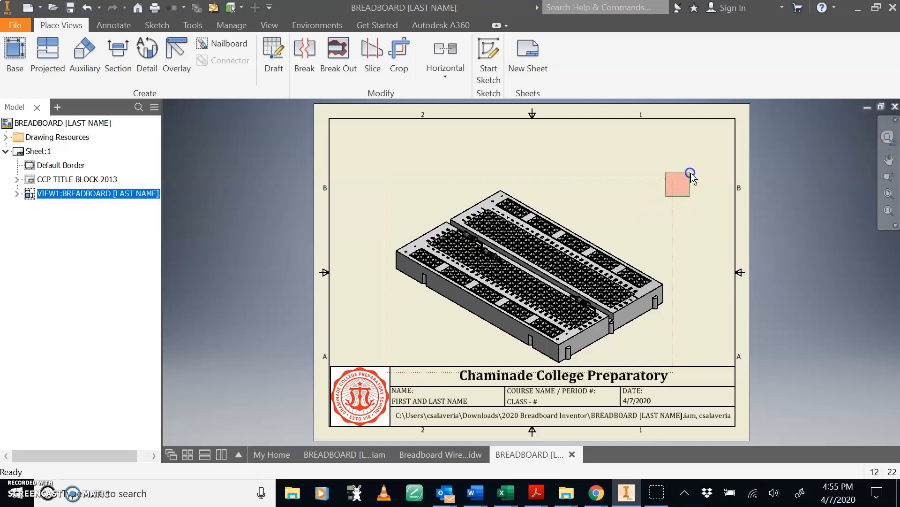
{"action": "left_click_drag", "start_coordinate": [671, 187], "coordinate": [732, 132]}
{"action": "scroll", "coordinate": [613, 252], "scroll_direction": "up", "scroll_amount": 5}
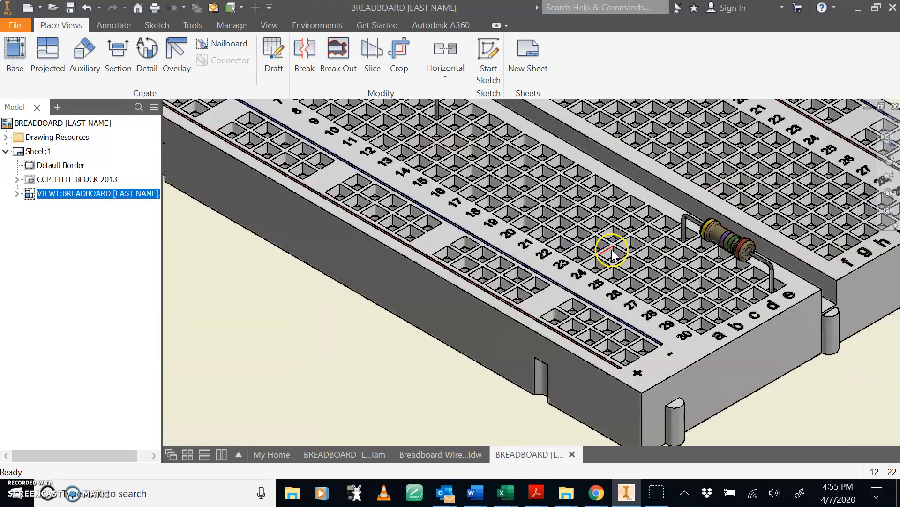
{"action": "scroll", "coordinate": [613, 251], "scroll_direction": "down", "scroll_amount": 2}
{"action": "middle_click_drag", "start_coordinate": [613, 251], "coordinate": [585, 317]}
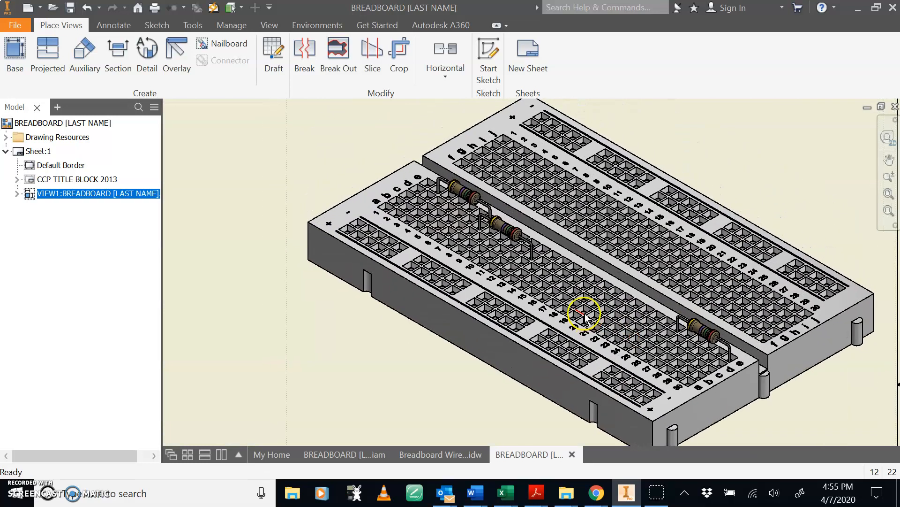
{"action": "scroll", "coordinate": [584, 315], "scroll_direction": "down", "scroll_amount": 3}
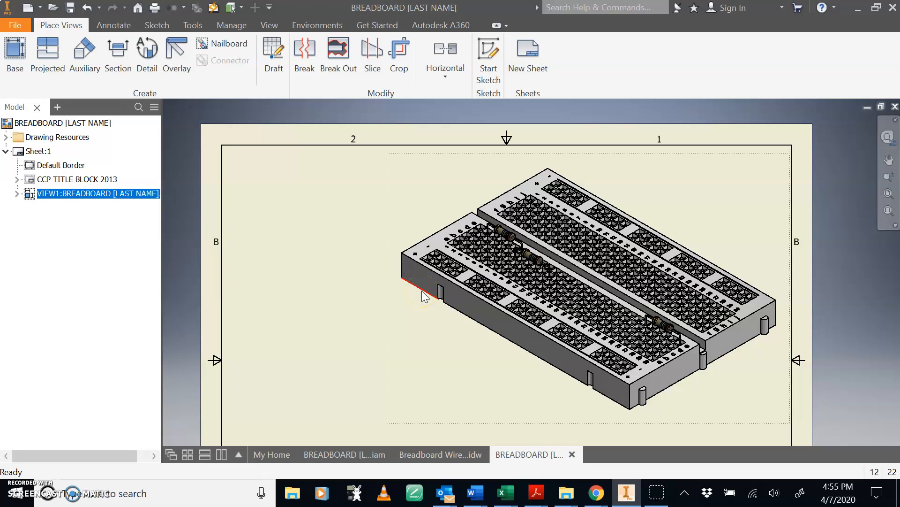
Expand the Drawing Resources folder and the breadboard view to list their contents
{"action": "left_click", "coordinate": [6, 137]}
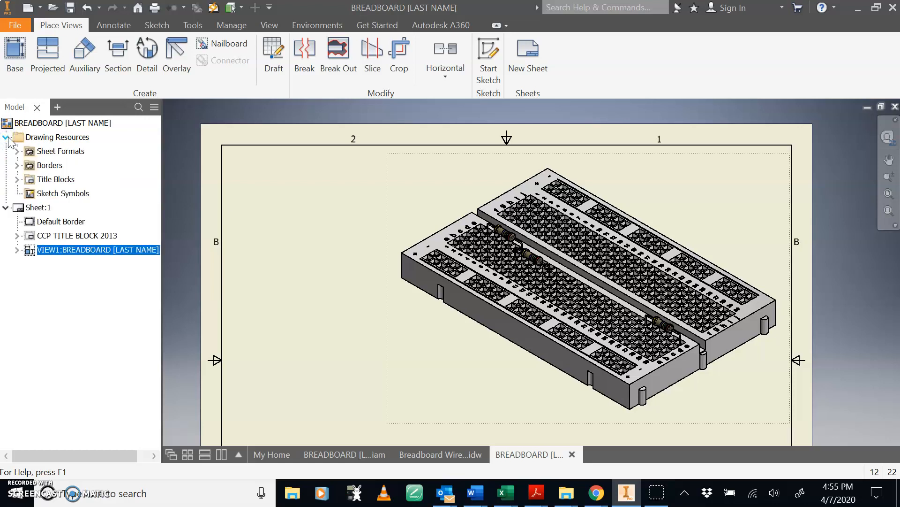
{"action": "left_click", "coordinate": [16, 250]}
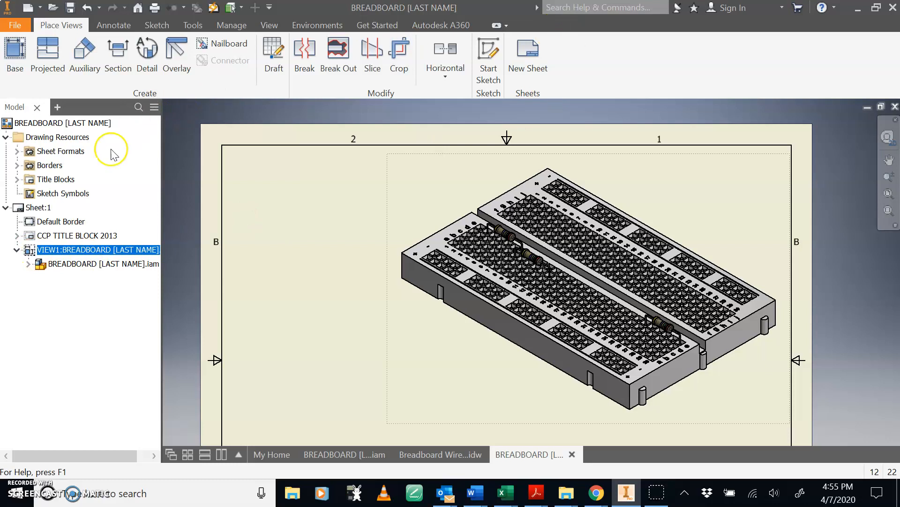
Hide the Model browser and display it again
{"action": "left_click", "coordinate": [271, 26]}
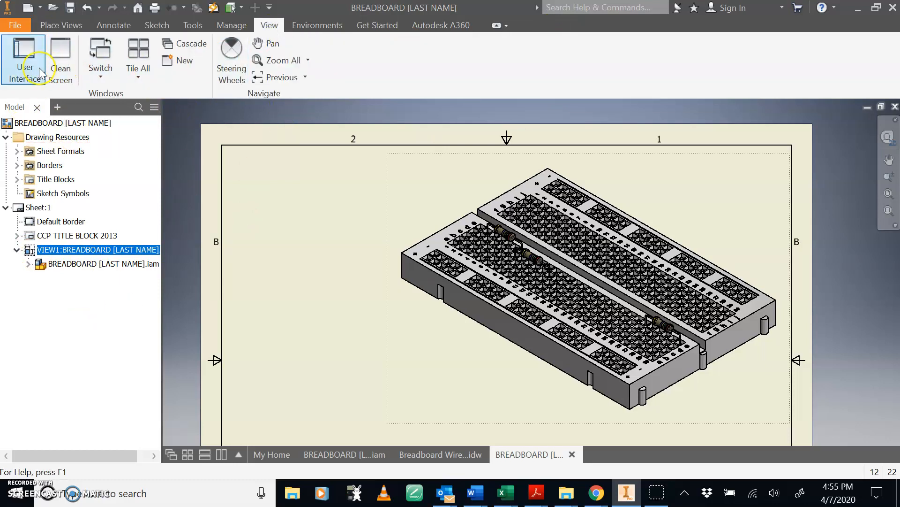
{"action": "left_click", "coordinate": [25, 58]}
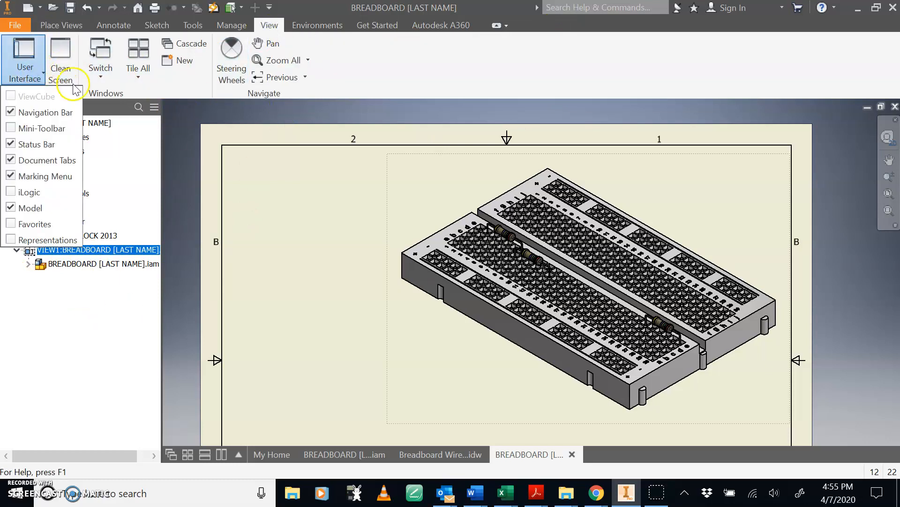
{"action": "left_click", "coordinate": [42, 213]}
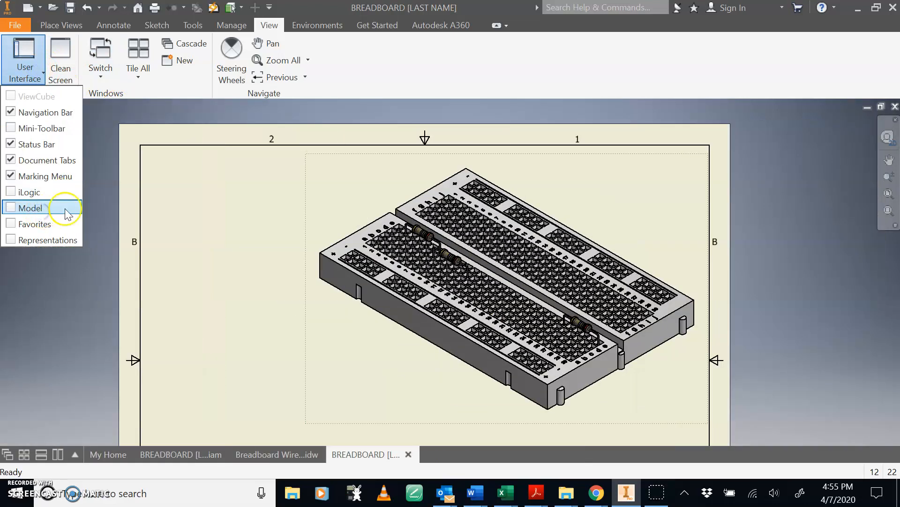
{"action": "left_click", "coordinate": [30, 210]}
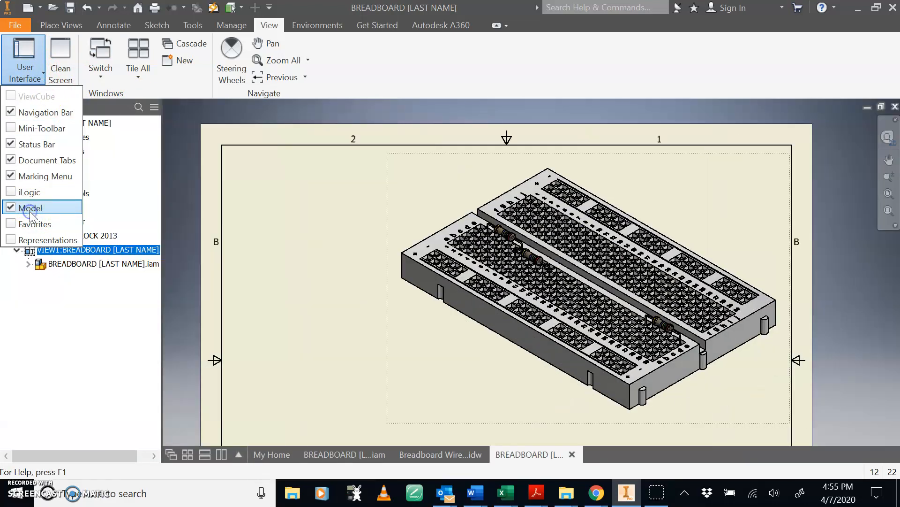
List the assembly's components under the drawing view and turn on the visibility of Harness1
{"action": "left_click", "coordinate": [29, 265]}
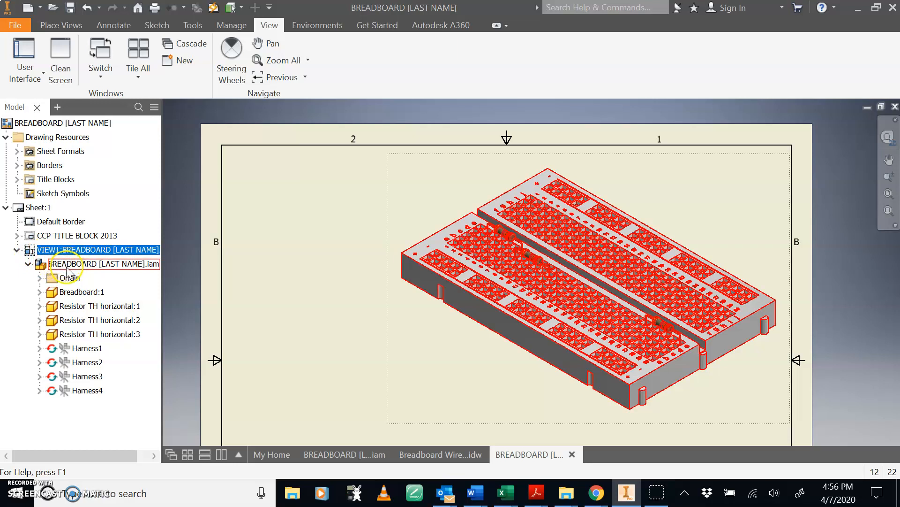
{"action": "left_click", "coordinate": [69, 353]}
{"action": "left_click", "coordinate": [67, 350]}
{"action": "right_click", "coordinate": [80, 352]}
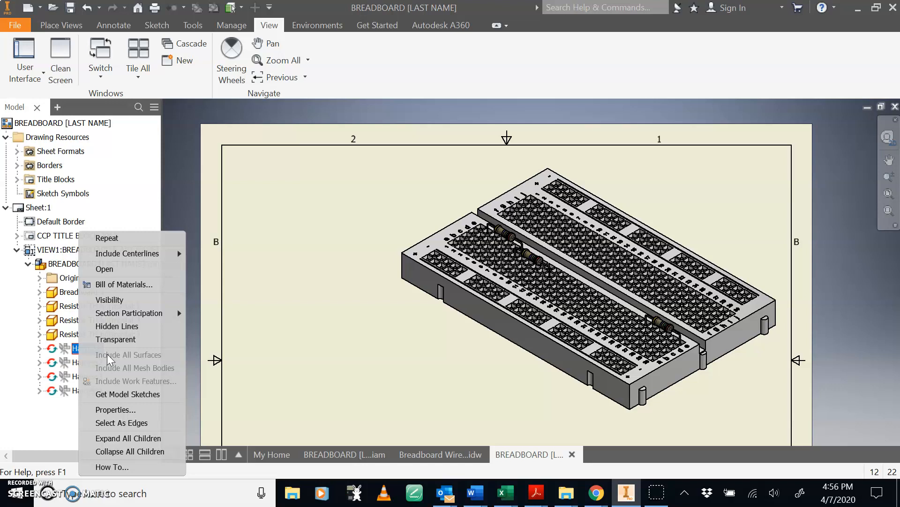
{"action": "left_click", "coordinate": [123, 341]}
{"action": "right_click", "coordinate": [50, 350]}
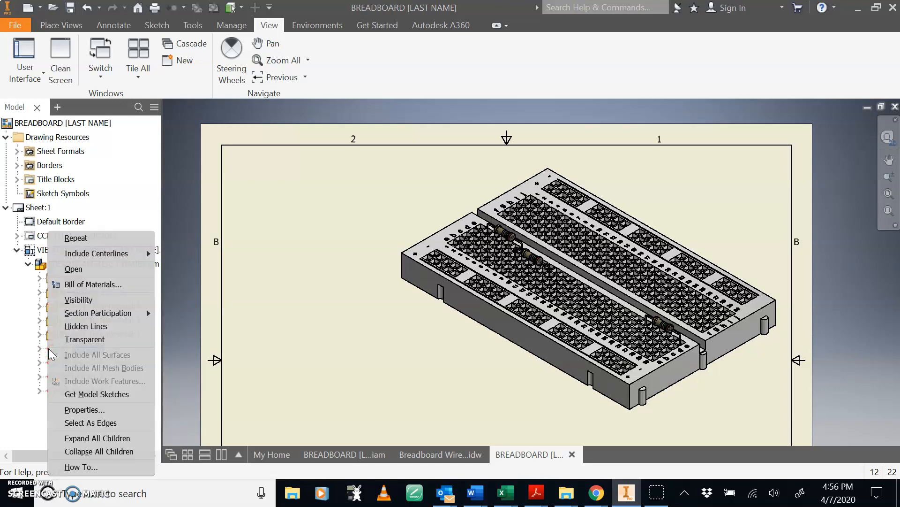
{"action": "left_click", "coordinate": [87, 297]}
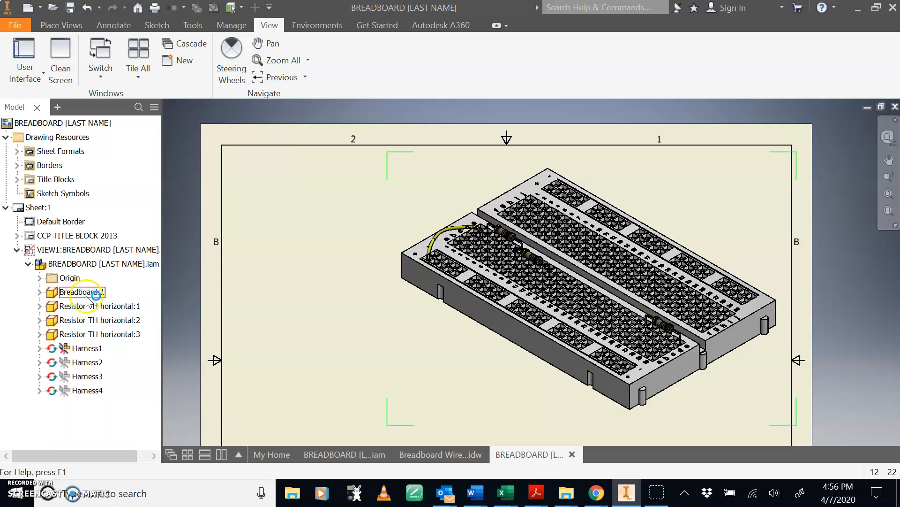
Turn on the visibility of Harness2, Harness3 and Harness4 in the drawing view
{"action": "left_click", "coordinate": [57, 366]}
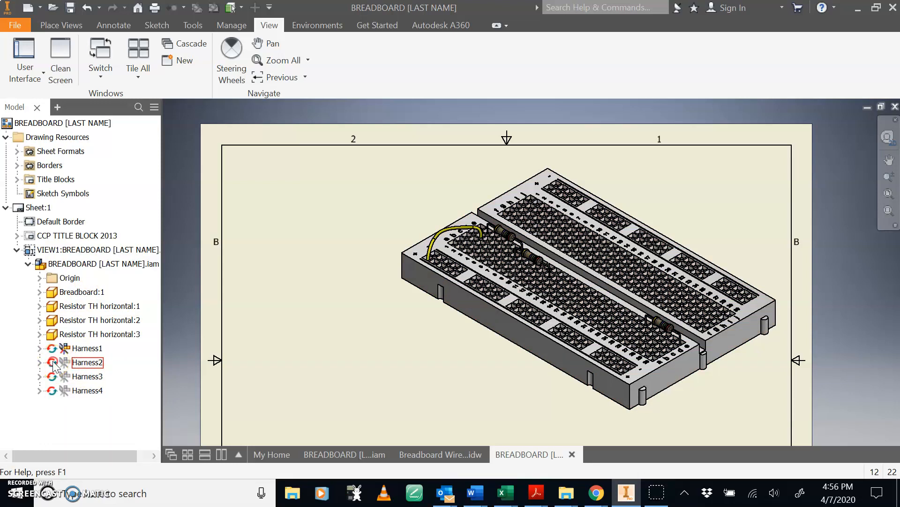
{"action": "right_click", "coordinate": [56, 365]}
{"action": "left_click", "coordinate": [91, 334]}
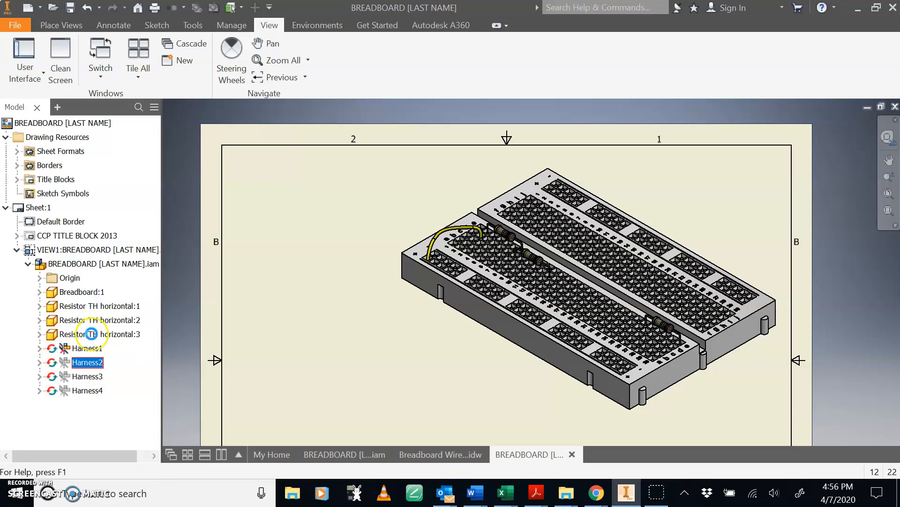
{"action": "right_click", "coordinate": [70, 377]}
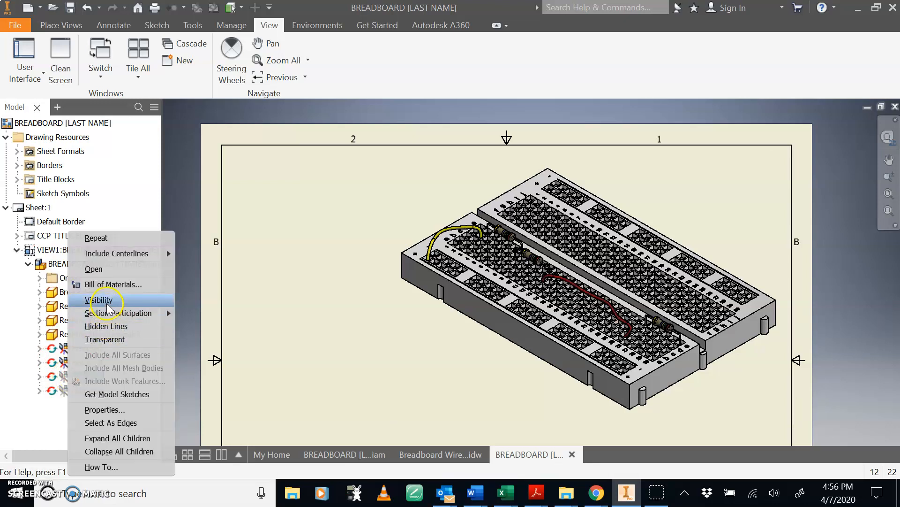
{"action": "left_click", "coordinate": [91, 300]}
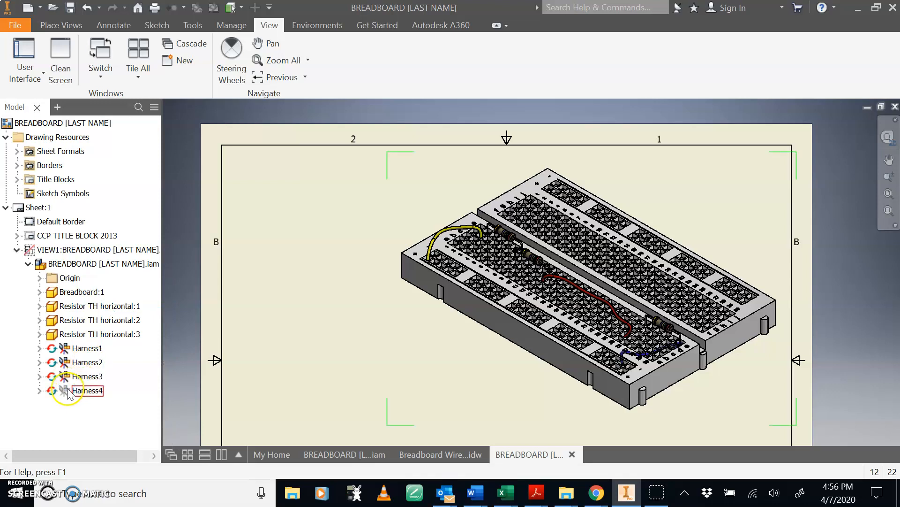
{"action": "right_click", "coordinate": [68, 391]}
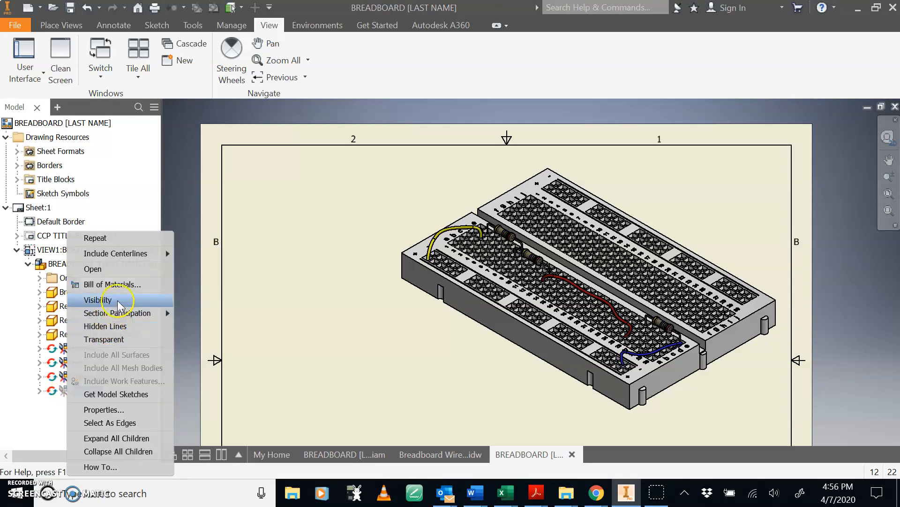
{"action": "left_click", "coordinate": [118, 299]}
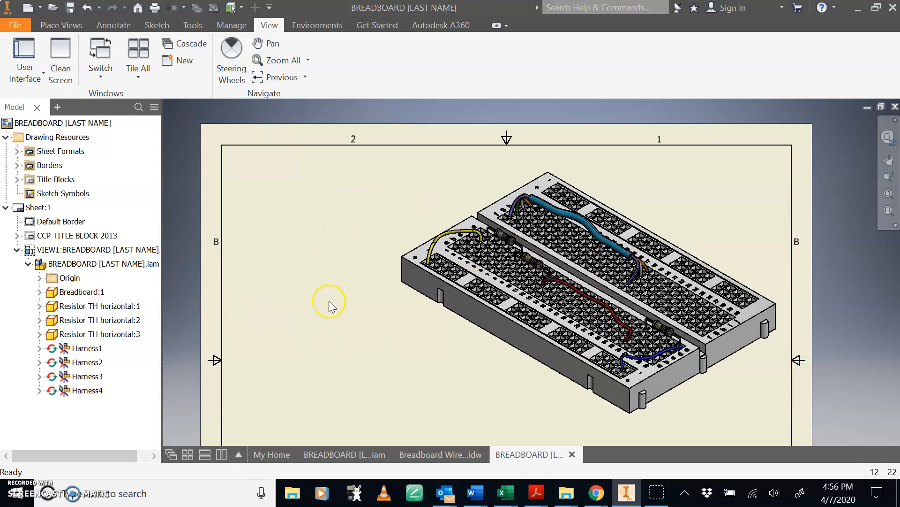
Examine the wire harnesses and resistors on the breadboard up close, and the view's placement on the sheet
{"action": "scroll", "coordinate": [421, 342], "scroll_direction": "down", "scroll_amount": 5}
{"action": "scroll", "coordinate": [421, 341], "scroll_direction": "up", "scroll_amount": 4}
{"action": "middle_click_drag", "start_coordinate": [422, 339], "coordinate": [468, 278]}
{"action": "scroll", "coordinate": [438, 229], "scroll_direction": "up", "scroll_amount": 3}
{"action": "scroll", "coordinate": [422, 261], "scroll_direction": "down", "scroll_amount": 4}
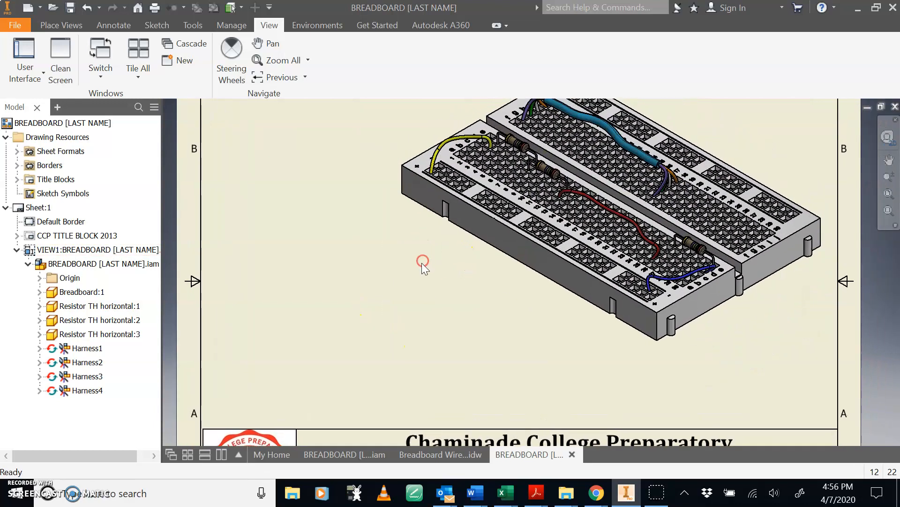
{"action": "scroll", "coordinate": [763, 166], "scroll_direction": "down", "scroll_amount": 3}
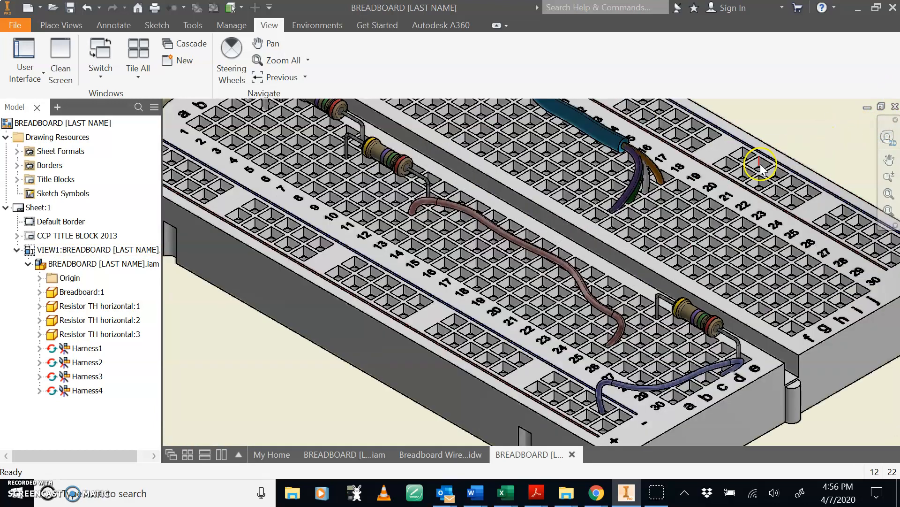
{"action": "scroll", "coordinate": [756, 170], "scroll_direction": "up", "scroll_amount": 5}
{"action": "middle_click_drag", "start_coordinate": [553, 195], "coordinate": [513, 257]}
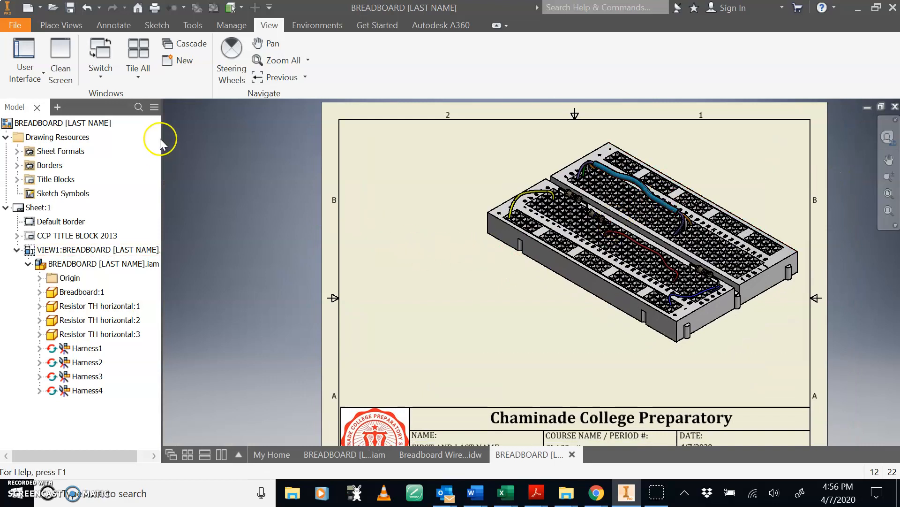
Insert a structured, first-level parts list from BREADBOARD [LAST NAME].iam, enabling its BOM view, and place it directly above the title block
{"action": "left_click", "coordinate": [115, 25]}
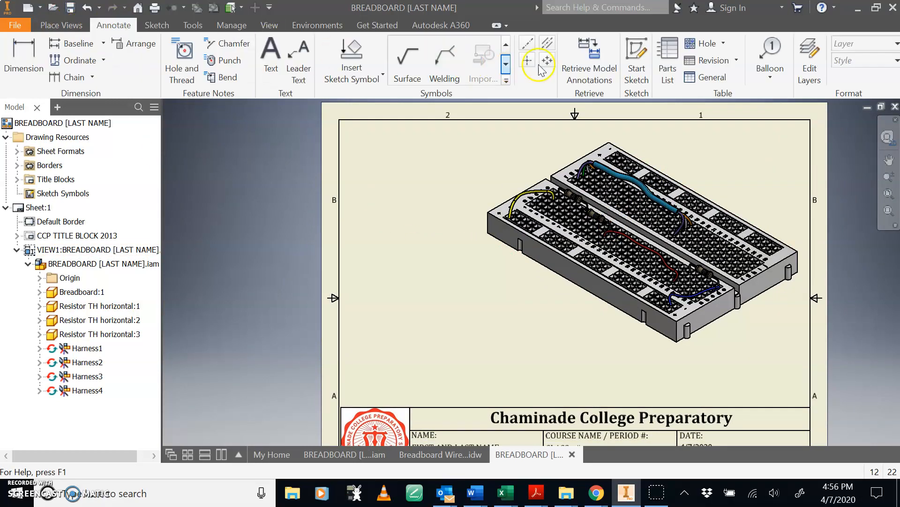
{"action": "left_click", "coordinate": [666, 69]}
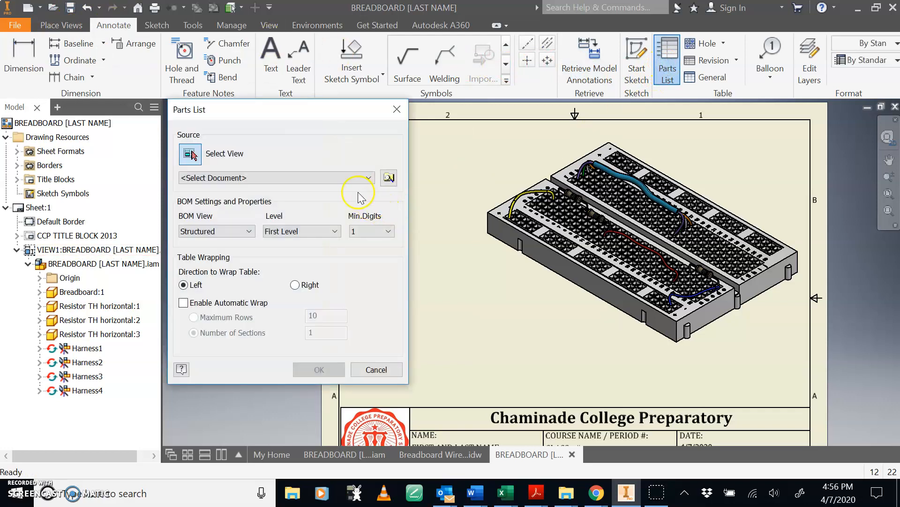
{"action": "left_click", "coordinate": [370, 177]}
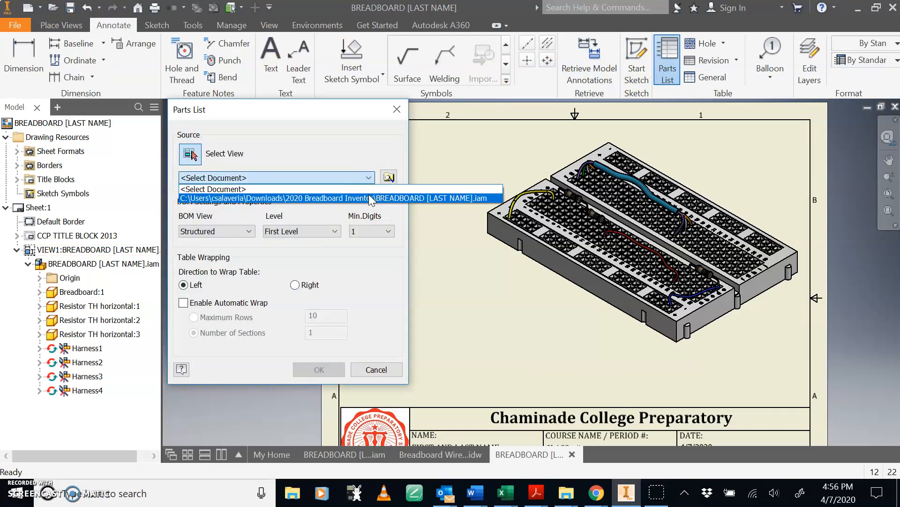
{"action": "left_click", "coordinate": [368, 197]}
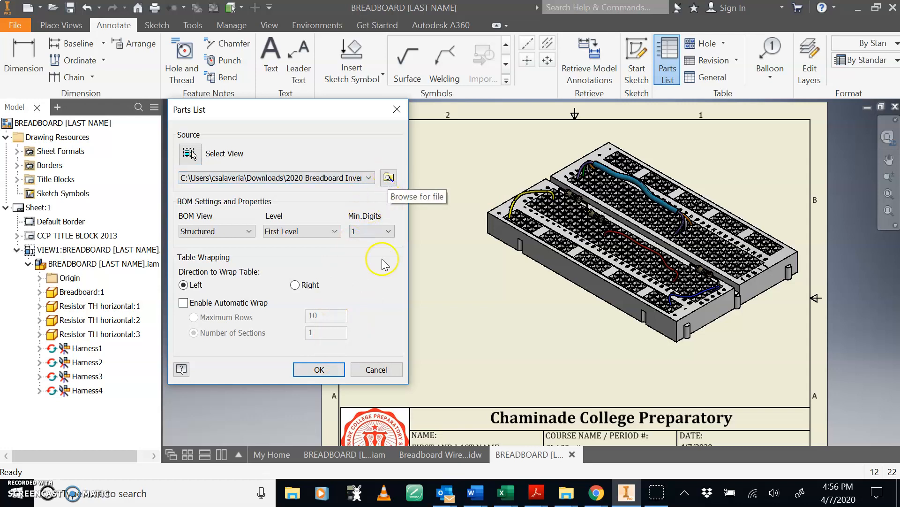
{"action": "left_click", "coordinate": [319, 370]}
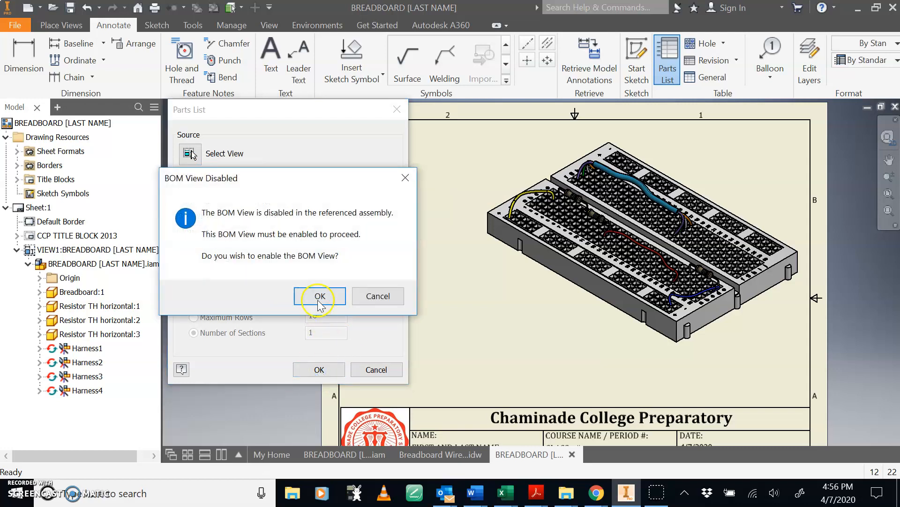
{"action": "left_click", "coordinate": [320, 300]}
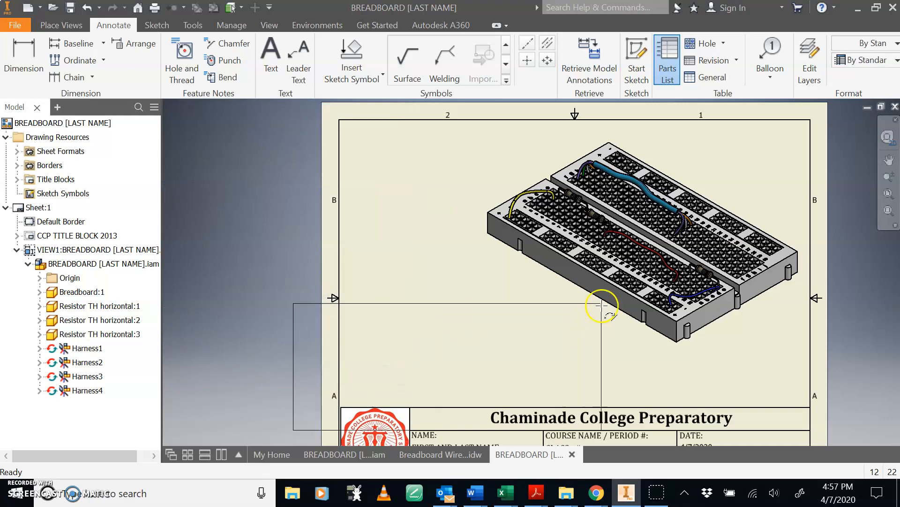
{"action": "left_click", "coordinate": [648, 282]}
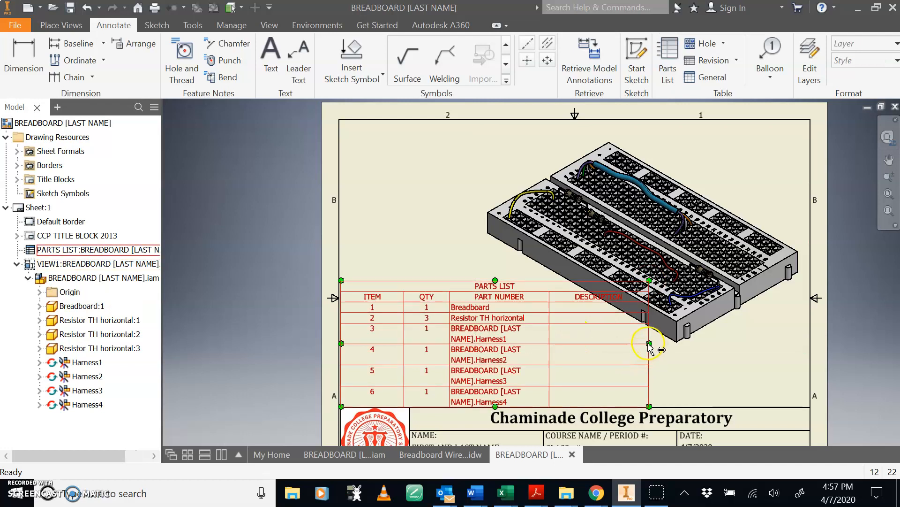
Narrow the parts list's columns and set the table against the sheet's left border, directly above the title block
{"action": "left_click_drag", "start_coordinate": [648, 343], "coordinate": [599, 344]}
{"action": "mouse_move", "coordinate": [477, 289]}
{"action": "left_mouse_down"}
{"action": "mouse_move", "coordinate": [513, 281]}
{"action": "mouse_move", "coordinate": [491, 284]}
{"action": "left_mouse_up"}
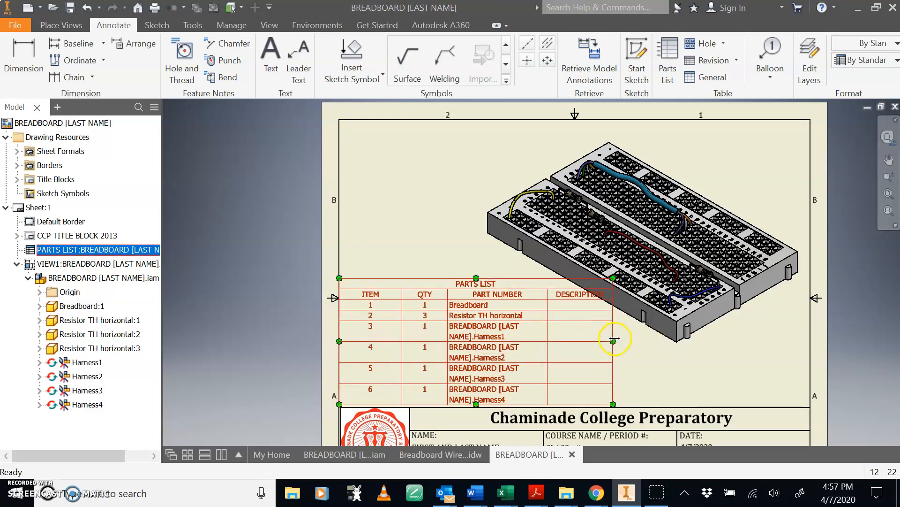
{"action": "left_click_drag", "start_coordinate": [613, 337], "coordinate": [541, 342]}
{"action": "left_click_drag", "start_coordinate": [282, 338], "coordinate": [316, 341]}
{"action": "left_click_drag", "start_coordinate": [440, 283], "coordinate": [466, 290]}
{"action": "left_click", "coordinate": [423, 231]}
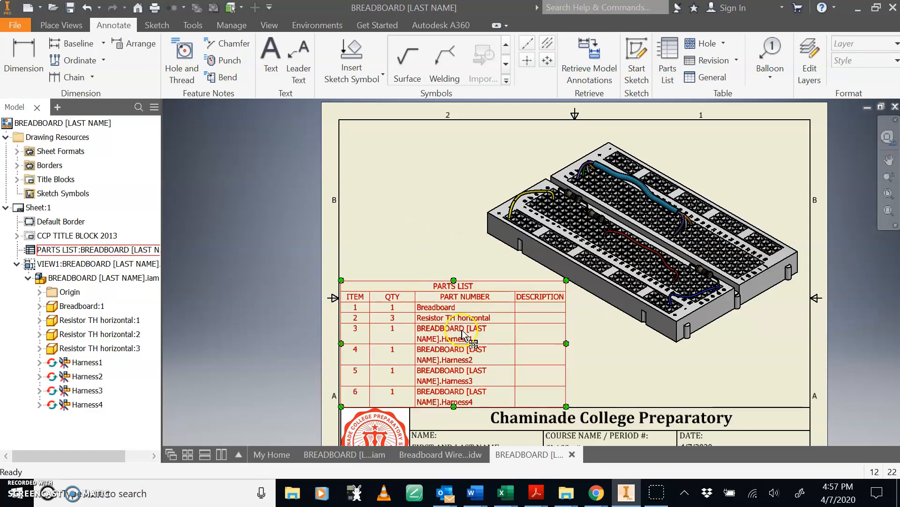
Replace the DESCRIPTION column of the parts list with the AUTHOR property
{"action": "double_click", "coordinate": [441, 334]}
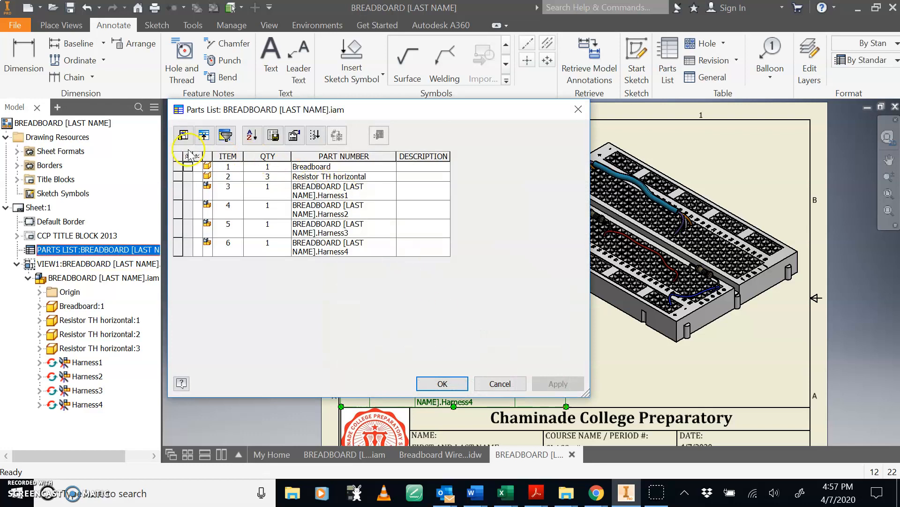
{"action": "left_click", "coordinate": [184, 136]}
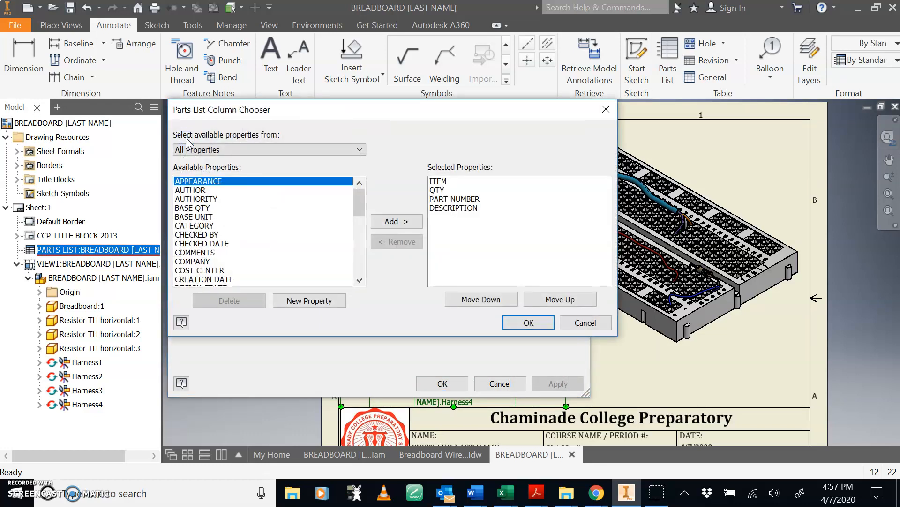
{"action": "left_click", "coordinate": [446, 207]}
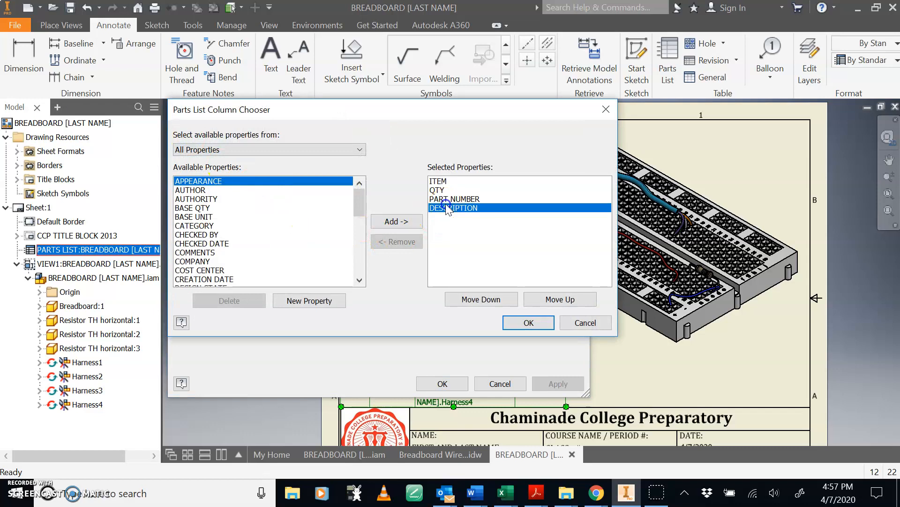
{"action": "left_click", "coordinate": [403, 241]}
{"action": "left_click", "coordinate": [275, 189]}
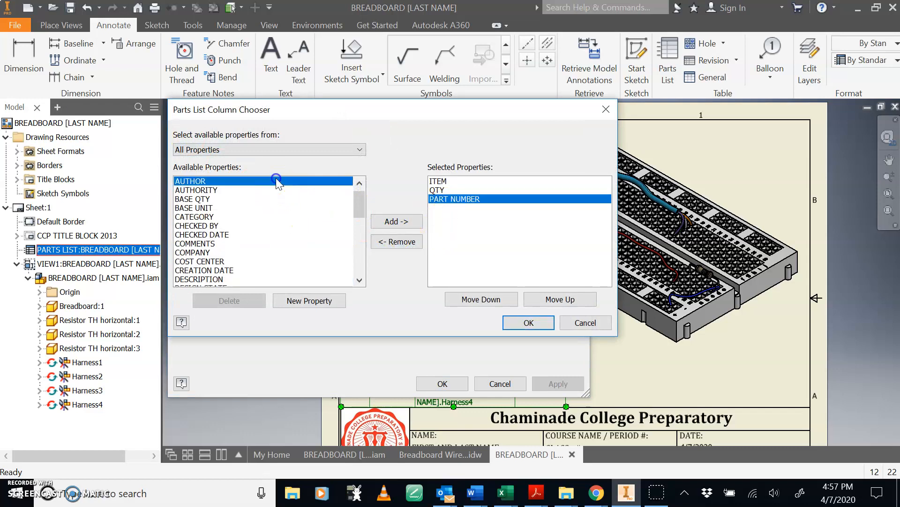
{"action": "left_click", "coordinate": [396, 221]}
{"action": "left_click", "coordinate": [528, 322]}
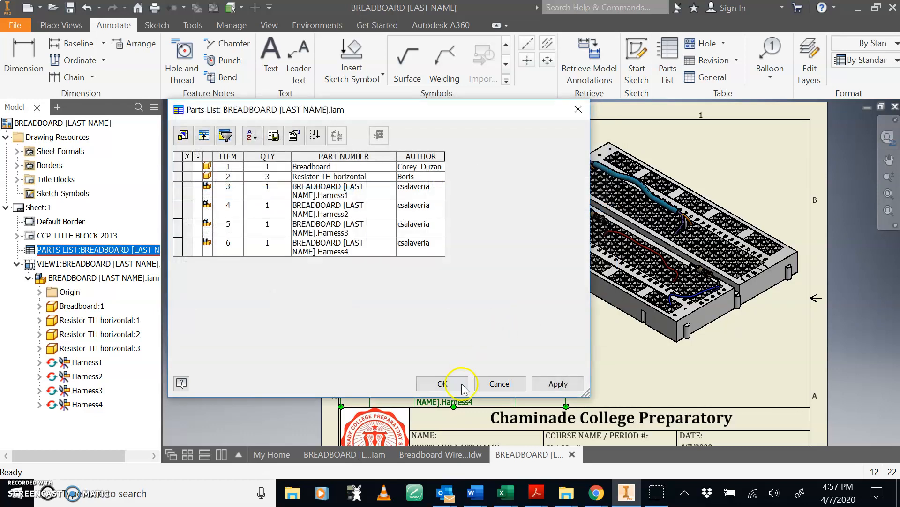
{"action": "left_click", "coordinate": [446, 384]}
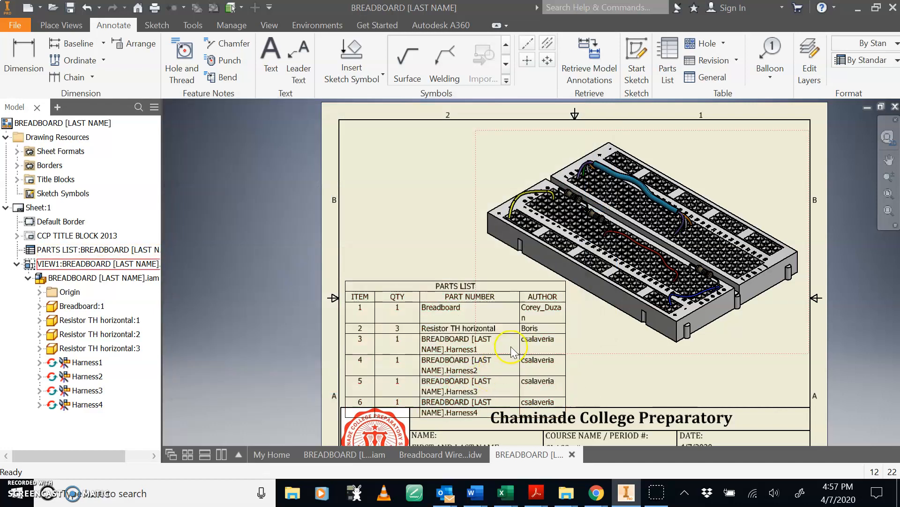
Widen the parts list's AUTHOR column to fit each name on one line and realign the table with the left border
{"action": "left_click", "coordinate": [533, 314]}
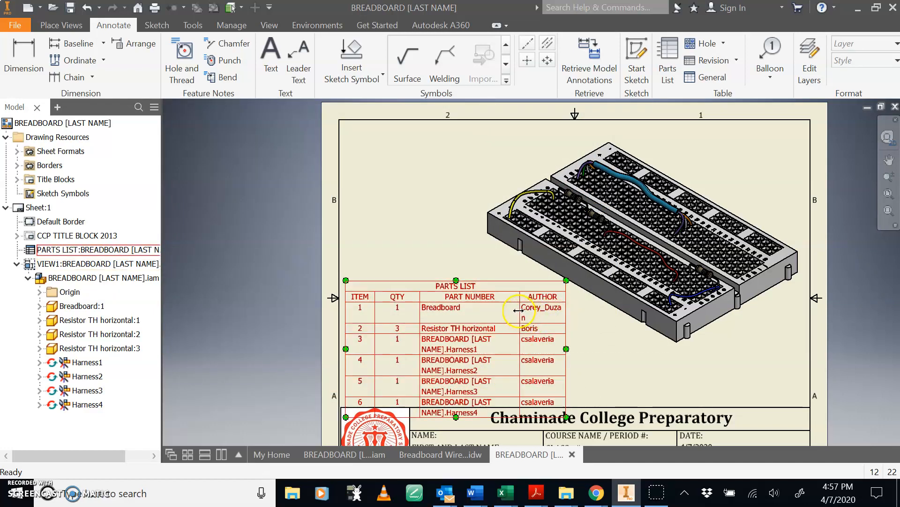
{"action": "left_click_drag", "start_coordinate": [509, 312], "coordinate": [508, 312]}
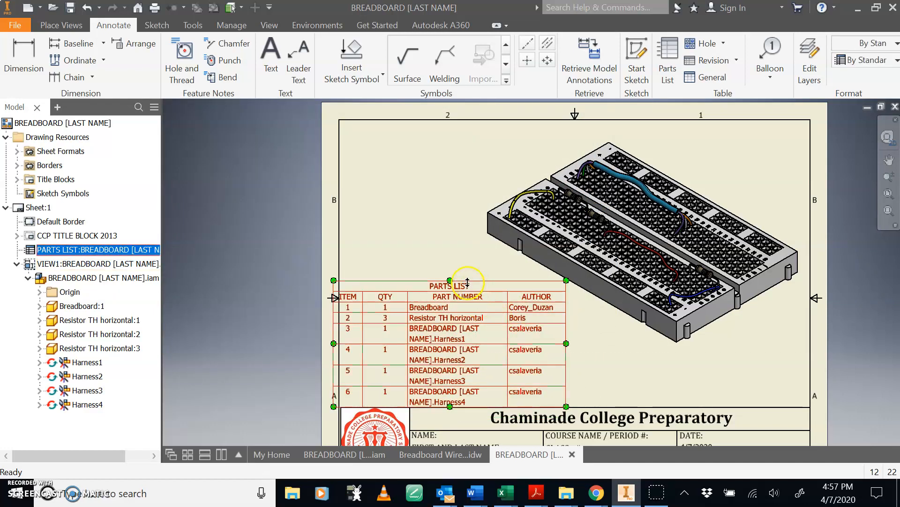
{"action": "left_click_drag", "start_coordinate": [464, 287], "coordinate": [469, 286]}
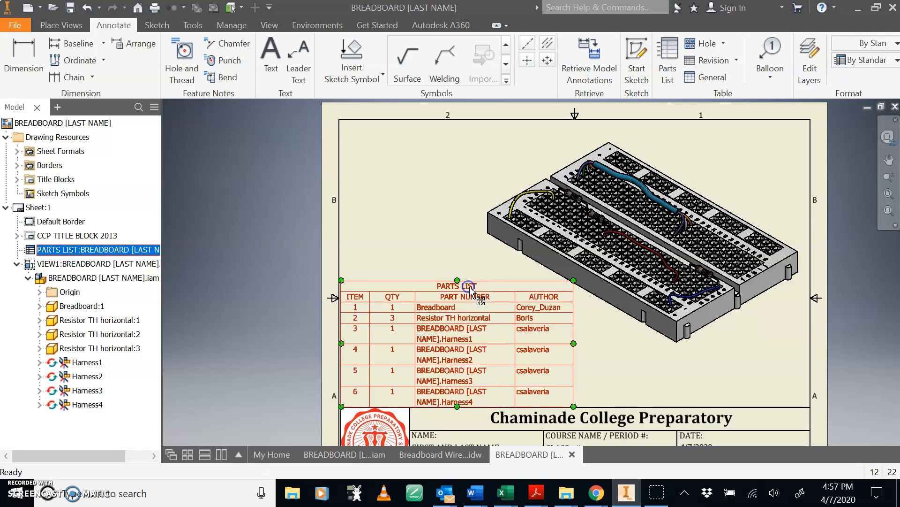
Move the breadboard view slightly up and right, and save the drawing as BREADBOARD [LAST NAME].idw together with its dependent assembly
{"action": "left_click", "coordinate": [501, 217]}
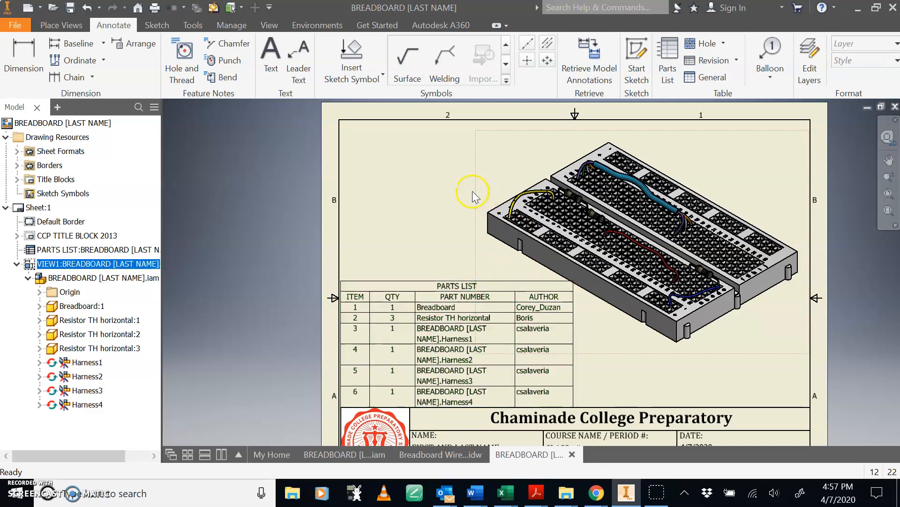
{"action": "left_click_drag", "start_coordinate": [478, 195], "coordinate": [485, 180]}
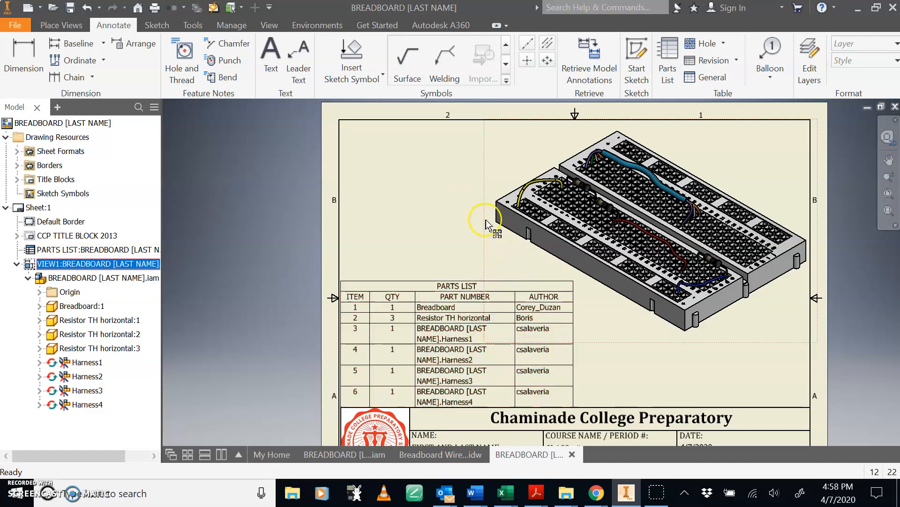
{"action": "left_click", "coordinate": [72, 9]}
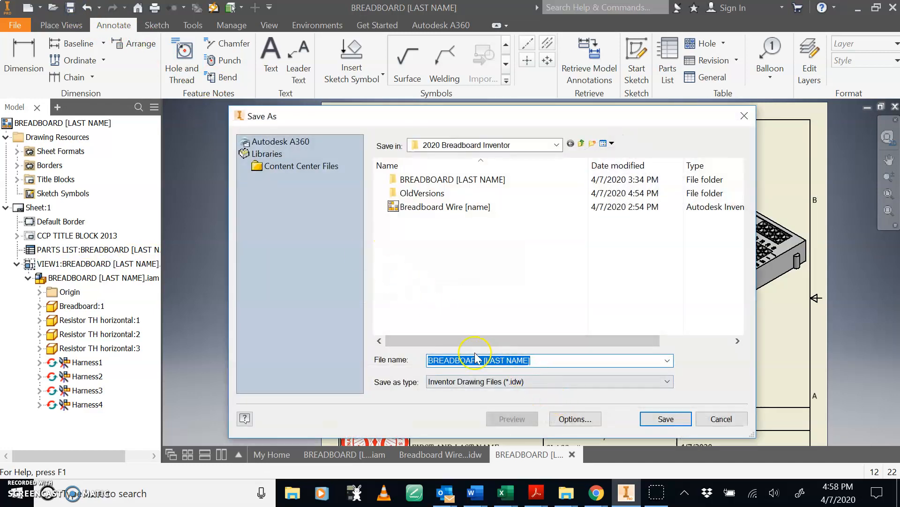
{"action": "left_click", "coordinate": [666, 419]}
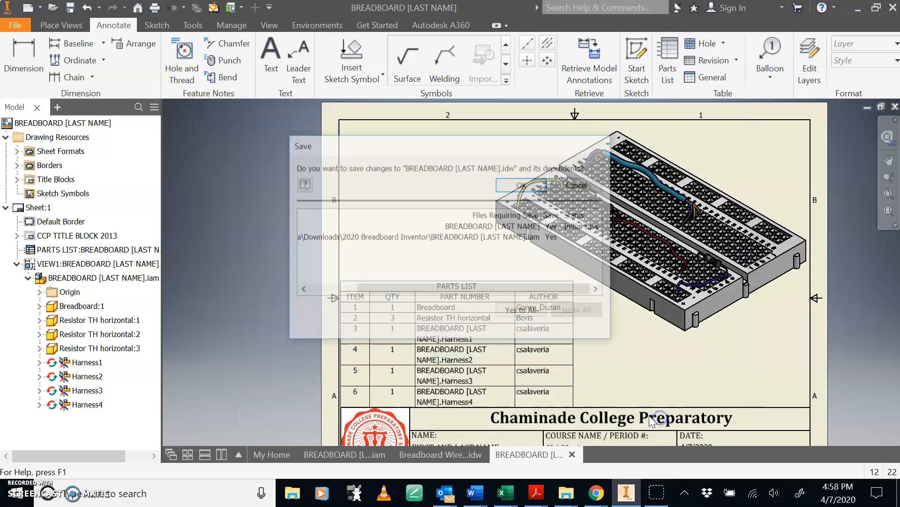
{"action": "left_click", "coordinate": [523, 184]}
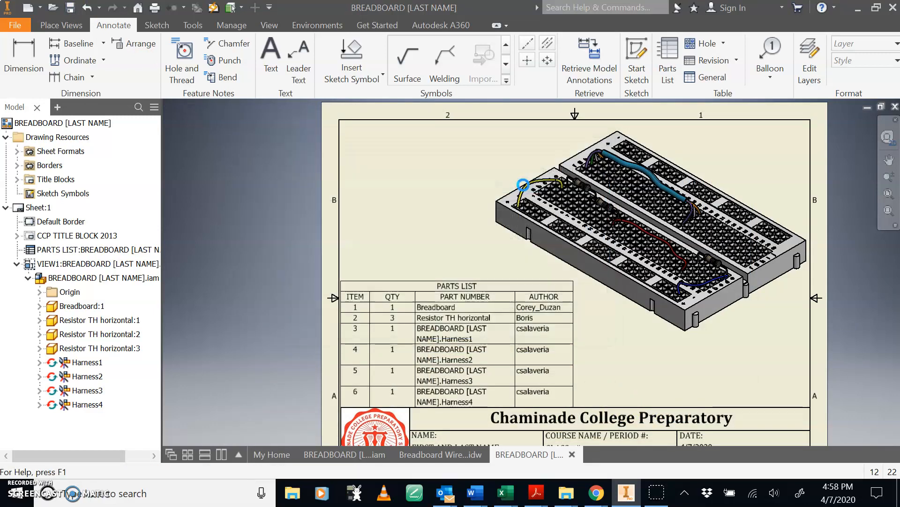
Add a balloon pointing to the breadboard's upper-left edge, placed in the empty area above and left of the view
{"action": "middle_click_drag", "start_coordinate": [438, 225], "coordinate": [377, 225]}
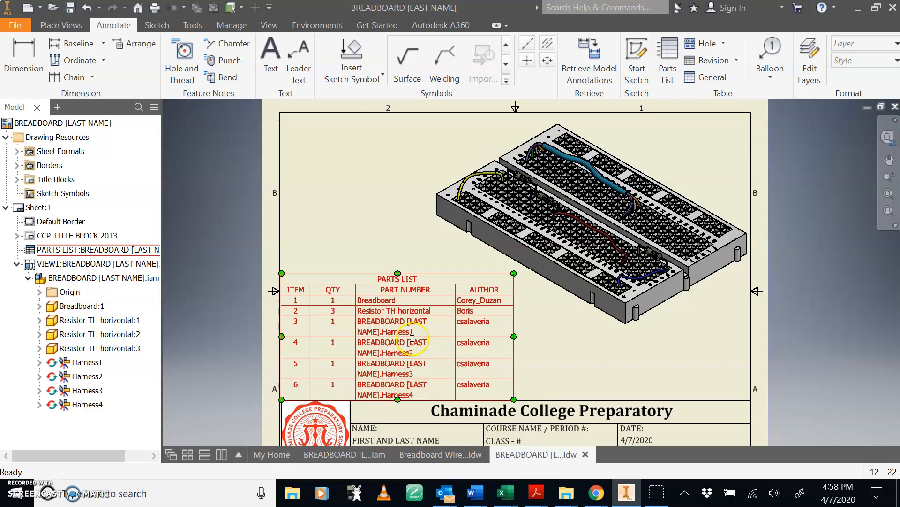
{"action": "left_click", "coordinate": [770, 52]}
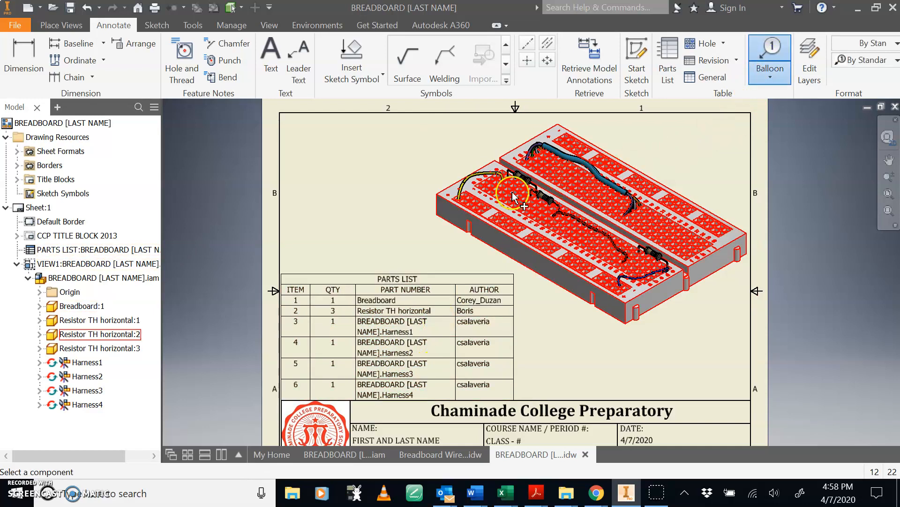
{"action": "left_click", "coordinate": [491, 162]}
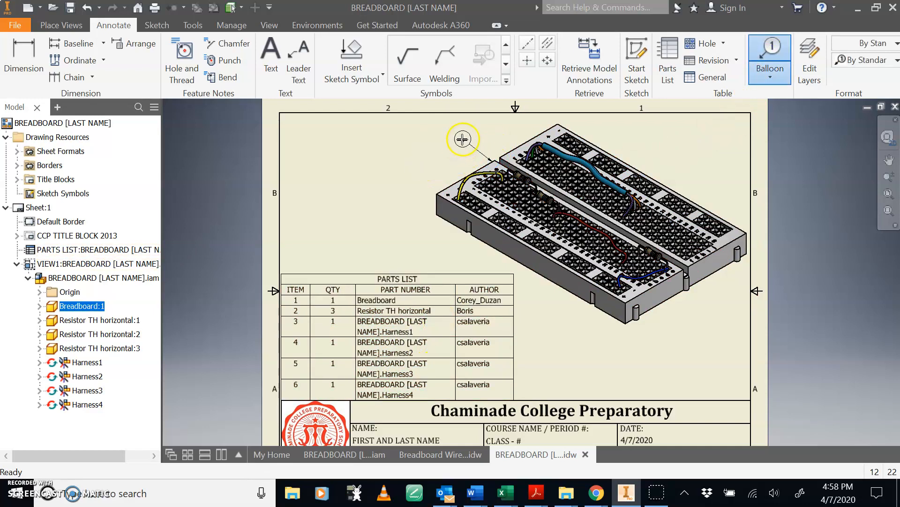
{"action": "left_click", "coordinate": [440, 137]}
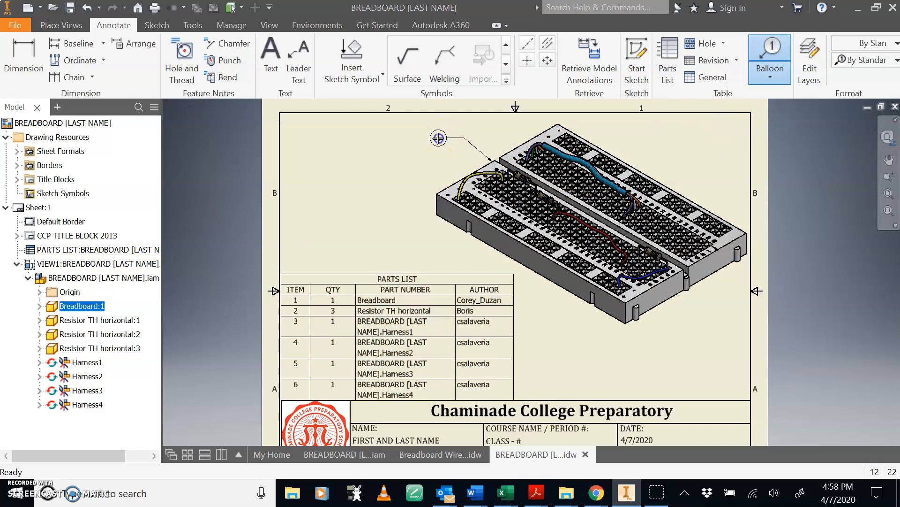
{"action": "right_click", "coordinate": [431, 141]}
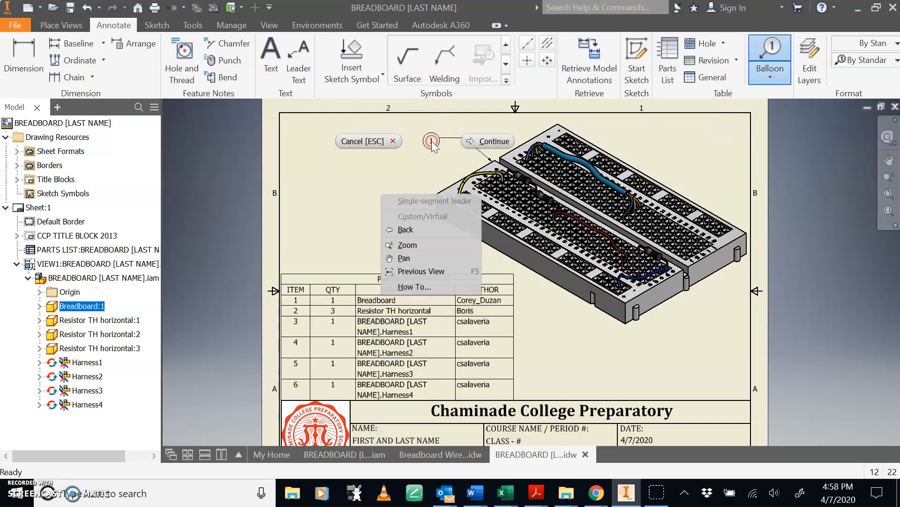
{"action": "left_click", "coordinate": [476, 139]}
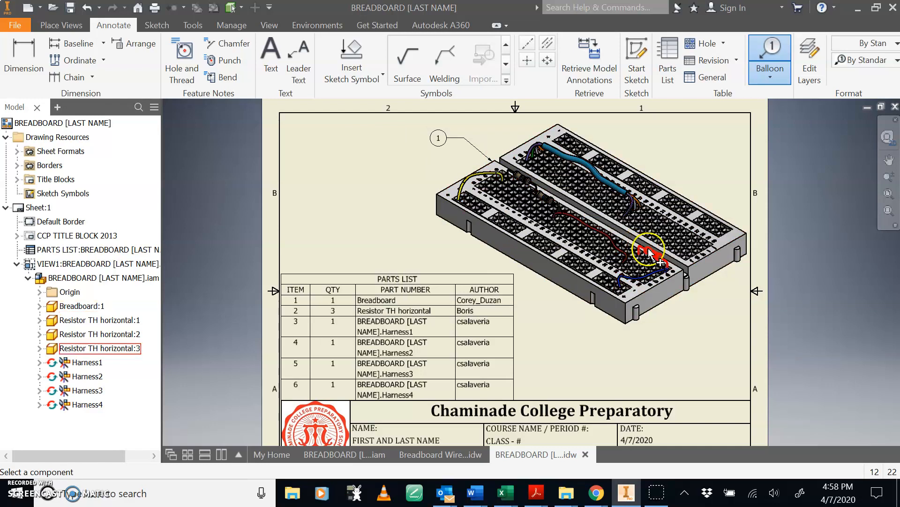